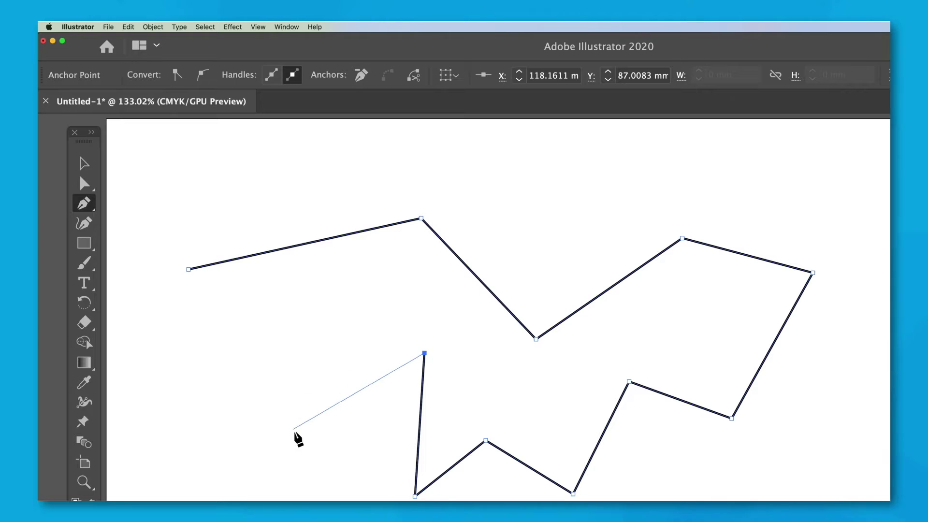
Add the remaining straight segments along the zigzag path's lower left and close the path at its starting anchor point.
click(294, 430)
click(199, 375)
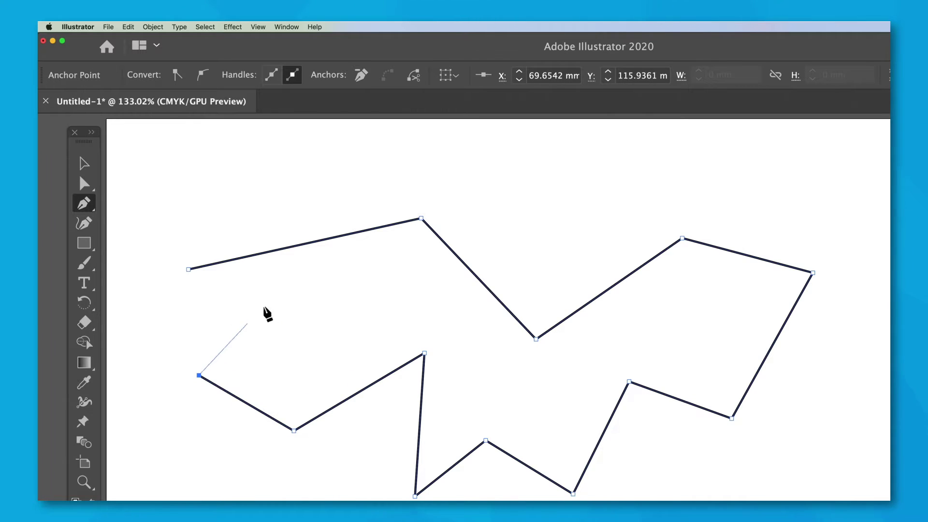
click(250, 328)
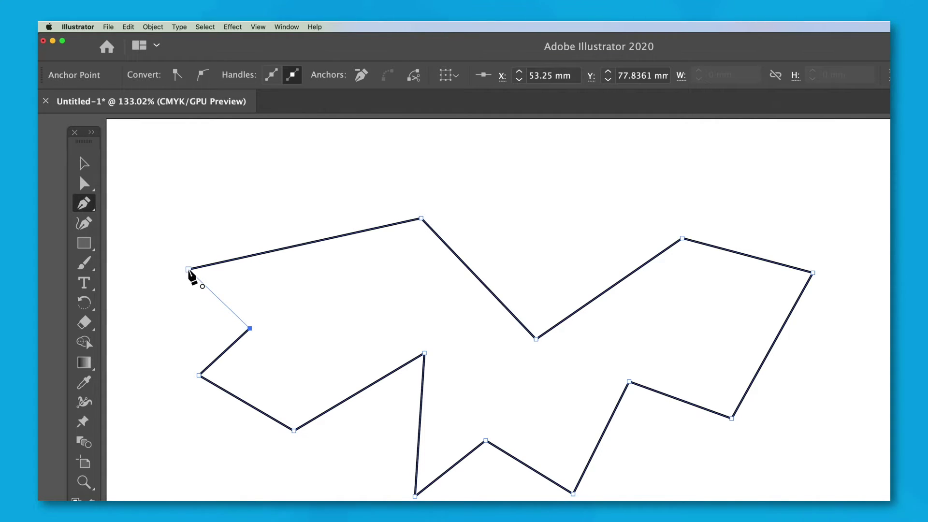
click(189, 269)
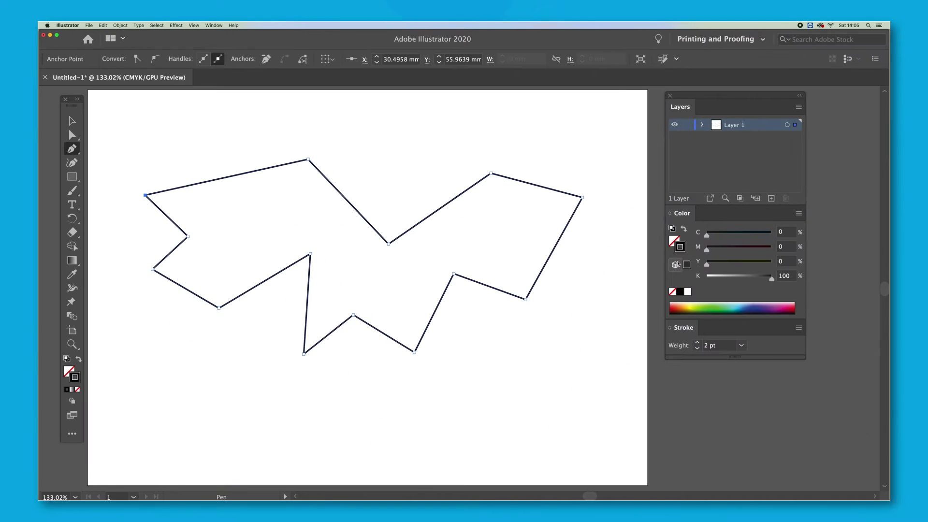
Give the closed zigzag shape a light green fill and remove its stroke.
click(676, 239)
click(711, 305)
click(682, 251)
click(672, 292)
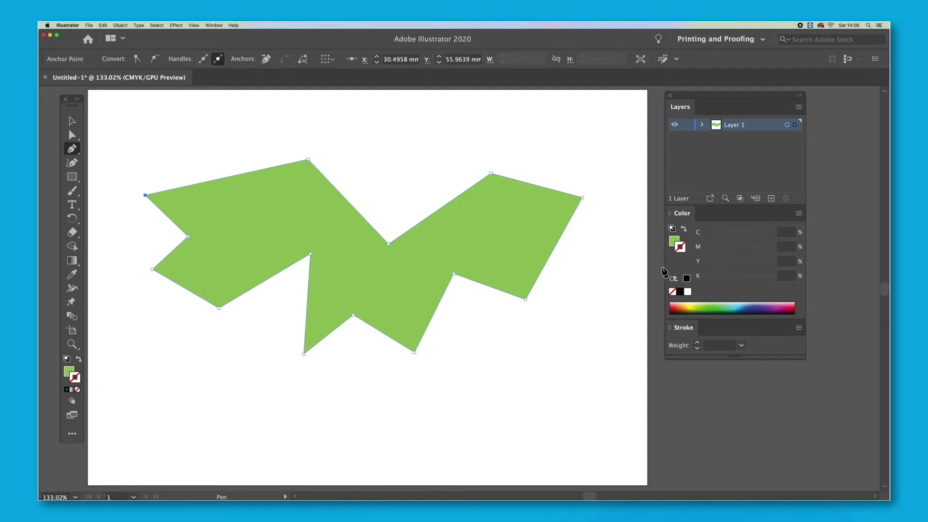
Remove the shape's fill and colour its stroke blue, with cyan raised to 100%.
click(673, 241)
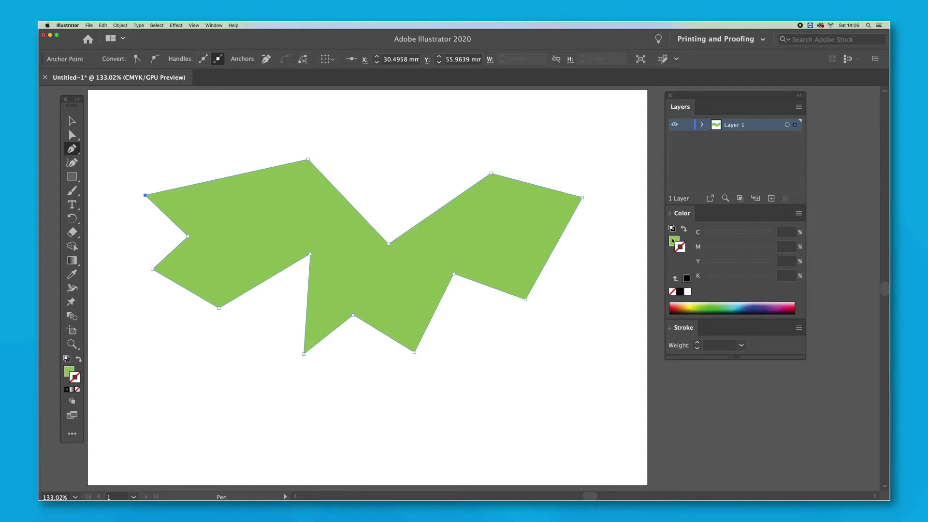
click(672, 292)
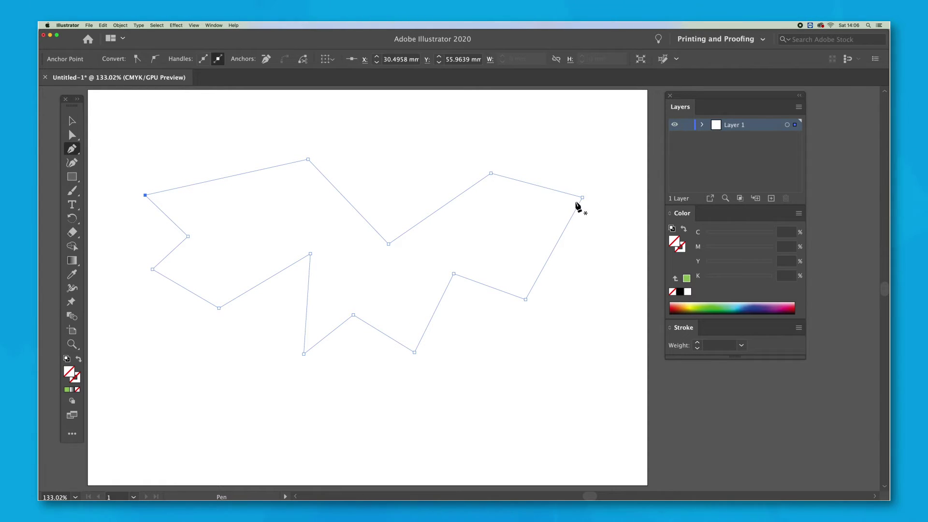
click(683, 249)
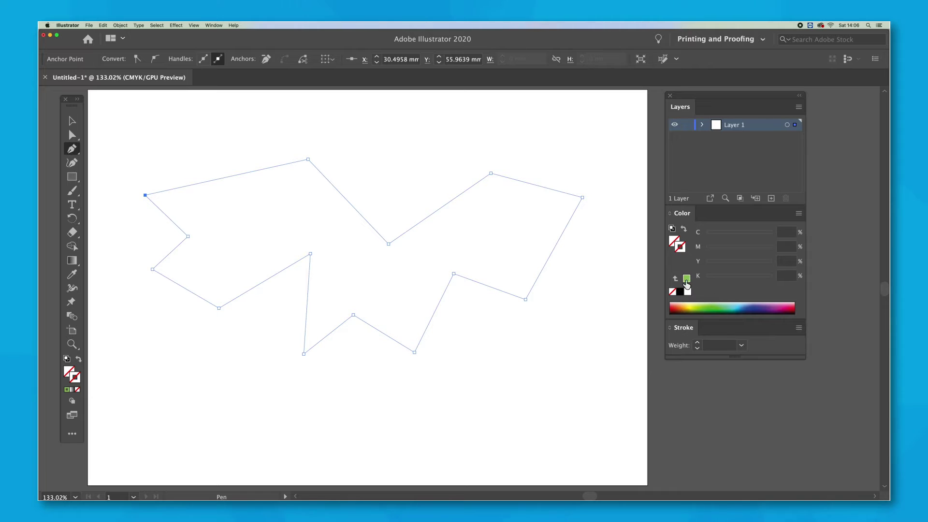
click(745, 306)
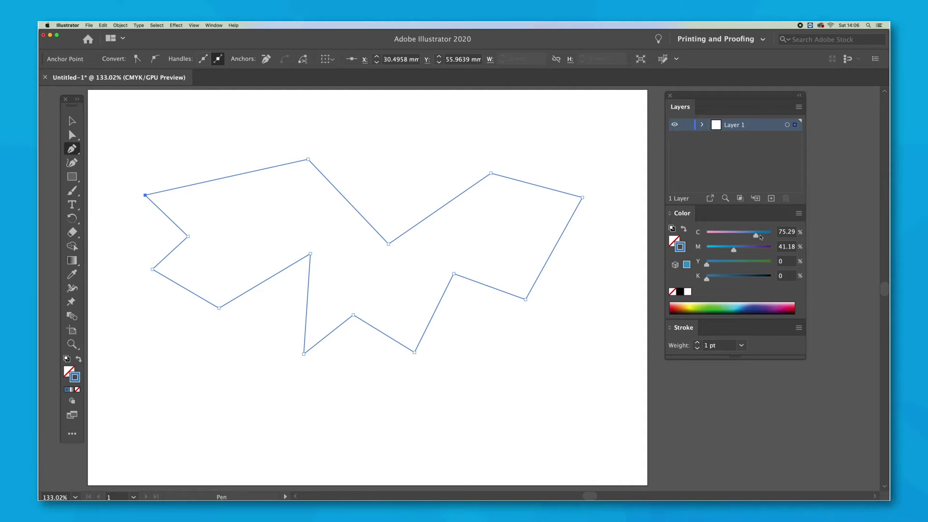
drag(765, 236, 782, 238)
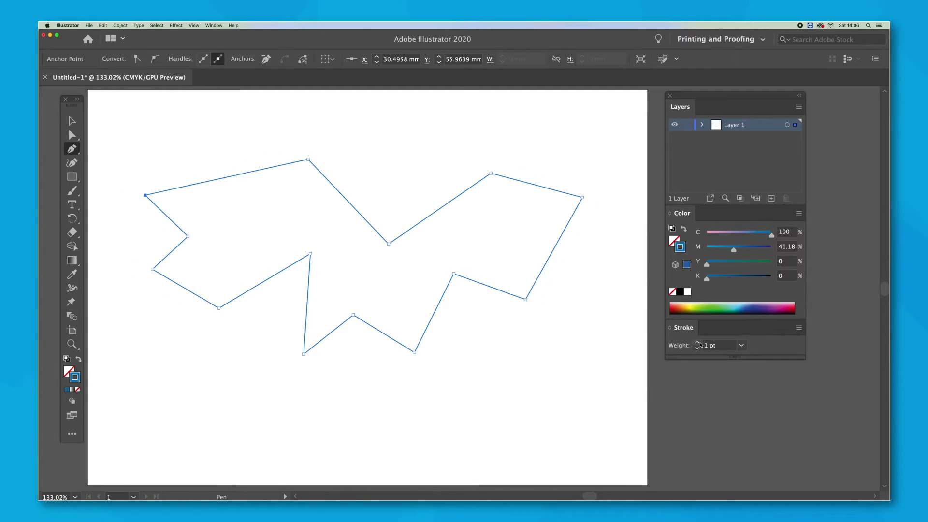
Increase the shape's stroke weight to 8 pt.
click(699, 343)
click(698, 343)
click(699, 342)
click(699, 343)
click(699, 343)
click(699, 343)
click(698, 343)
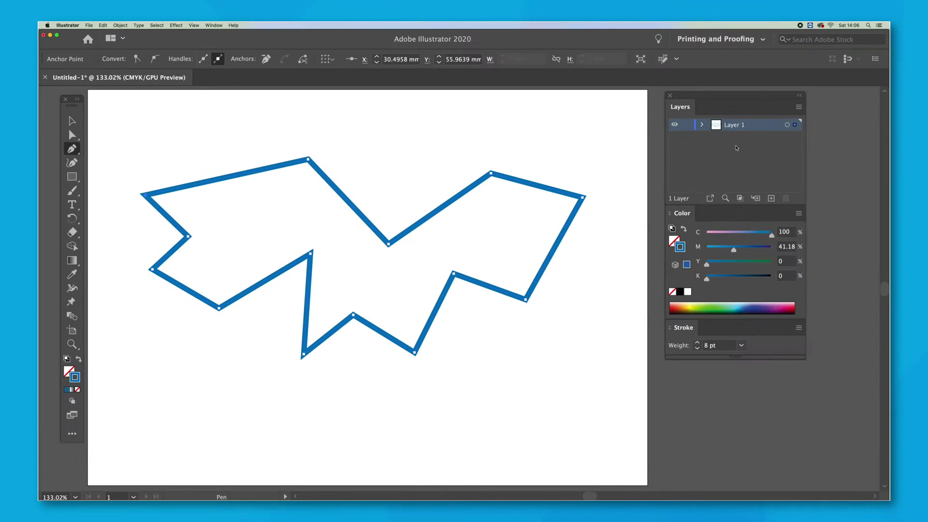
Change the selection colour of Layer 1 to Yellow in its layer options.
double_click(771, 127)
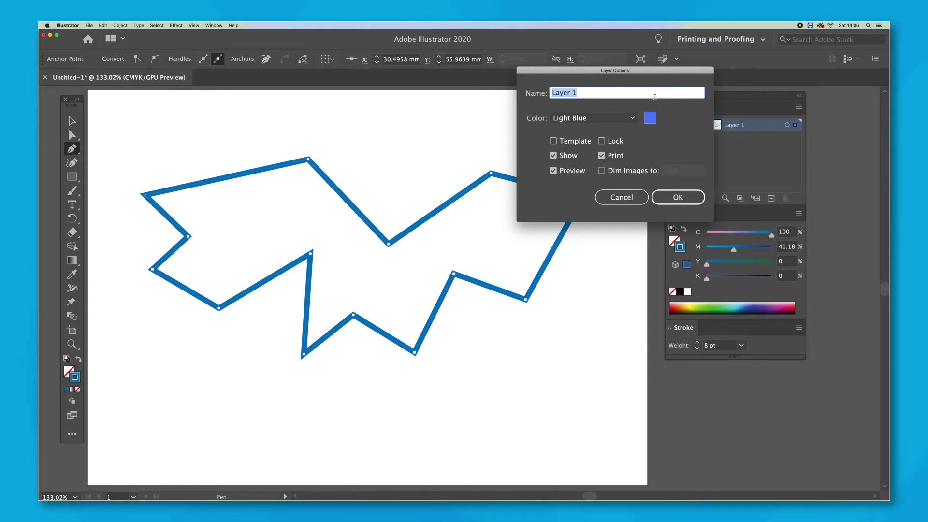
click(627, 120)
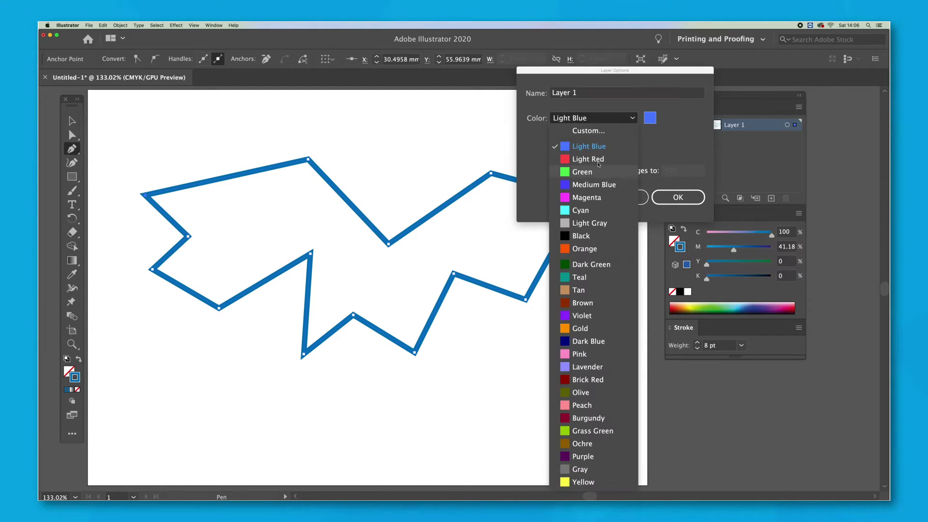
click(583, 482)
click(678, 197)
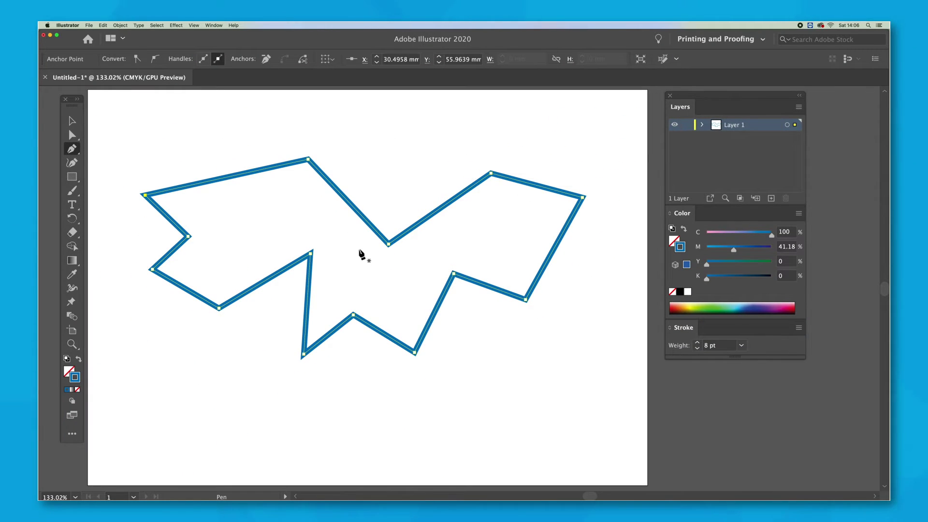
Delete the anchors at the upper notch and upper-right peak, and add three anchors along the top edge and one on the lower-right edge.
click(389, 245)
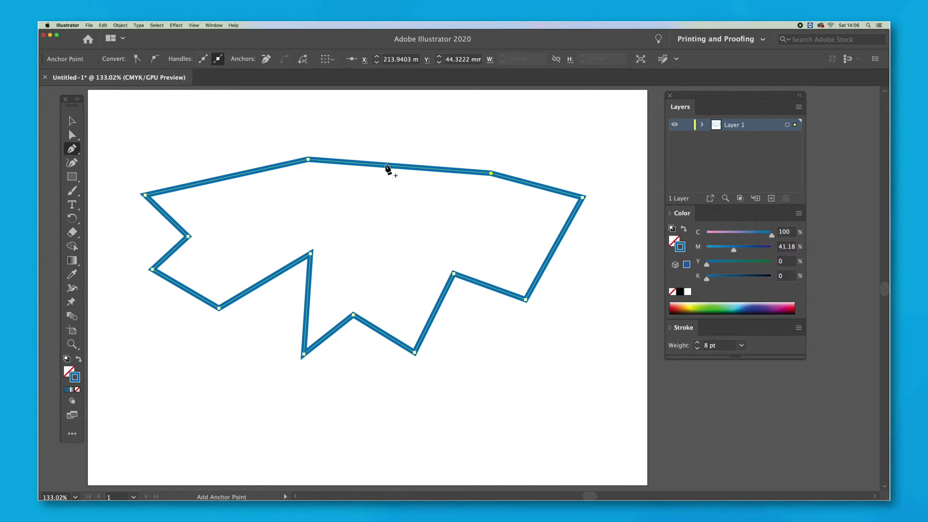
click(491, 173)
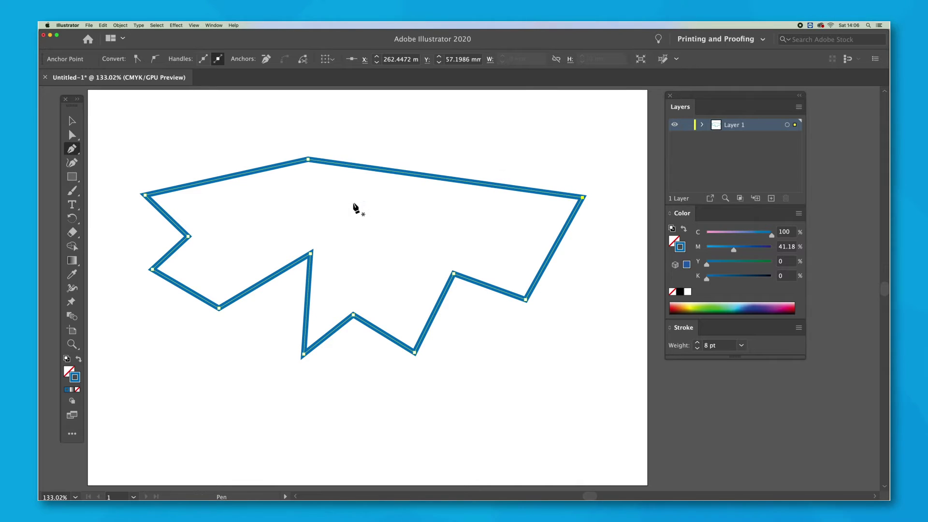
click(370, 168)
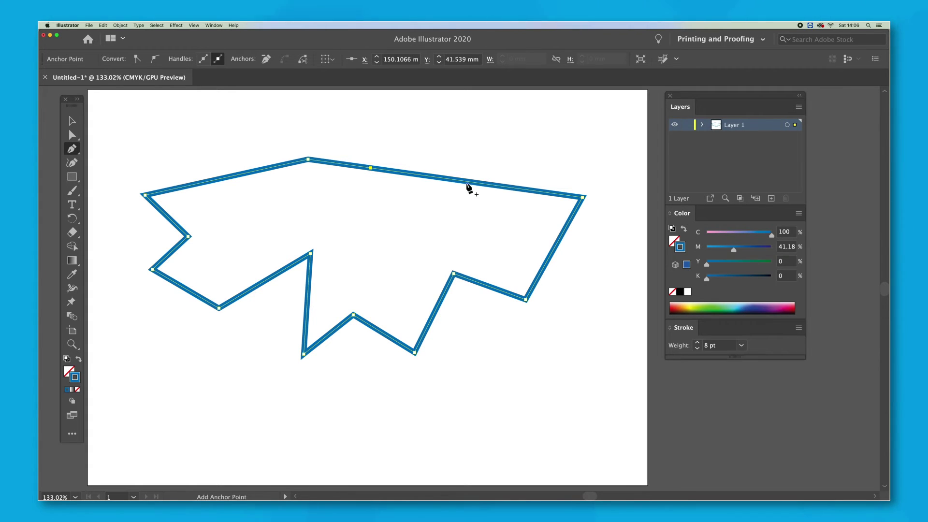
click(484, 184)
click(433, 178)
click(493, 288)
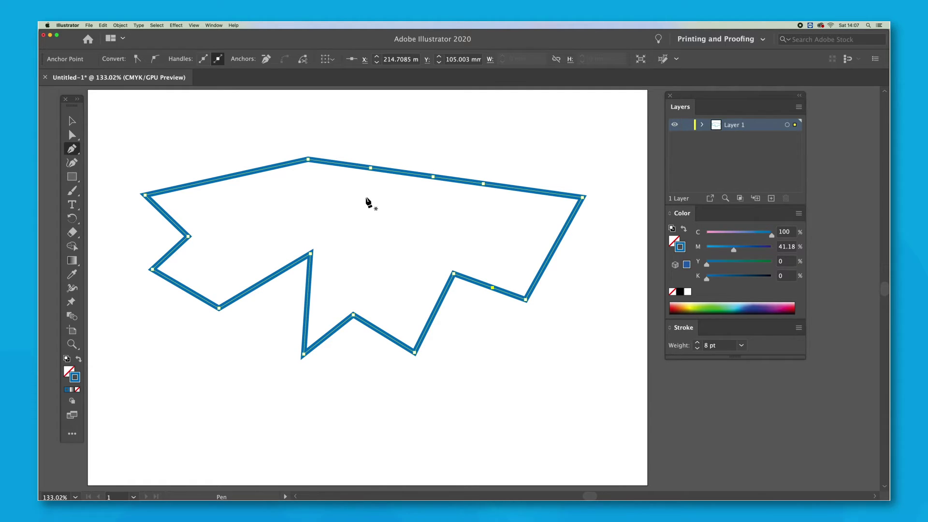
Reshape the outline by moving individual anchors on the top edge and at the lower-right inner corner, and shift the upper-right anchors together.
key(super)
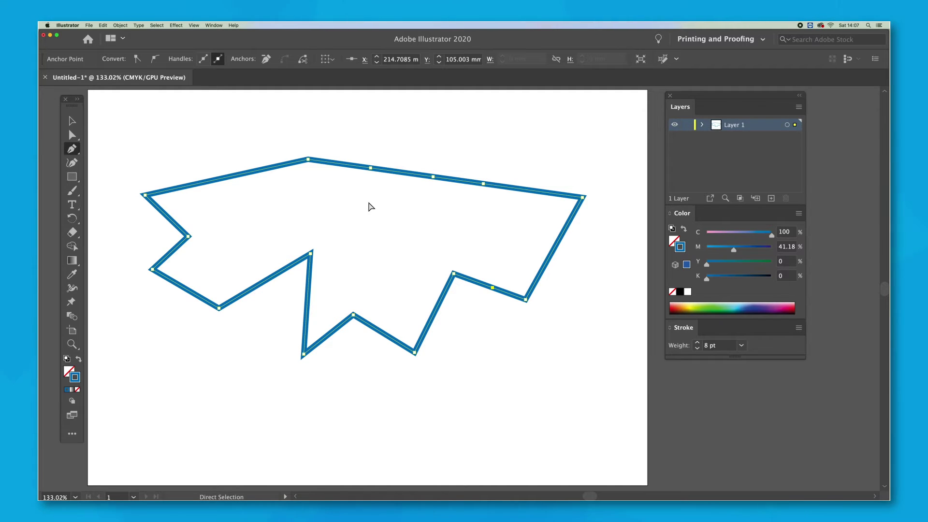
key(super)
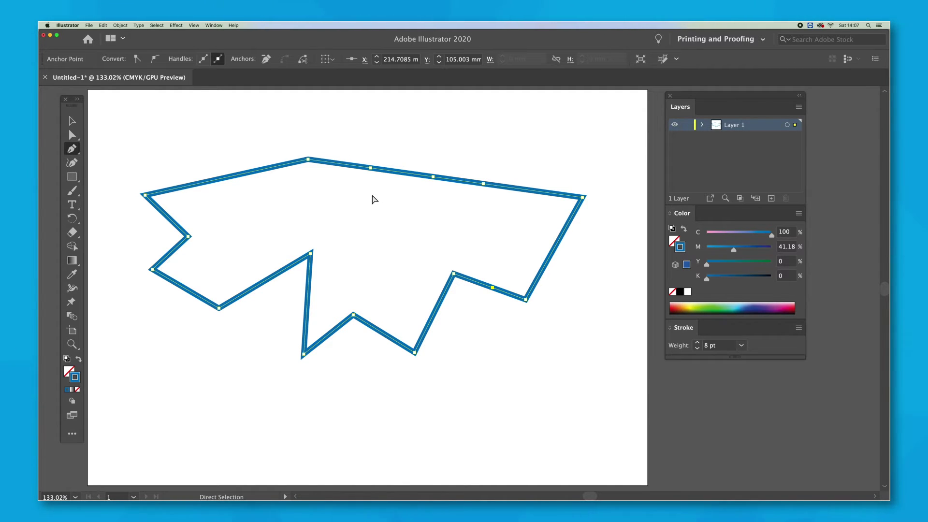
super+click(371, 168)
drag(371, 168, 379, 221)
drag(483, 183, 492, 132)
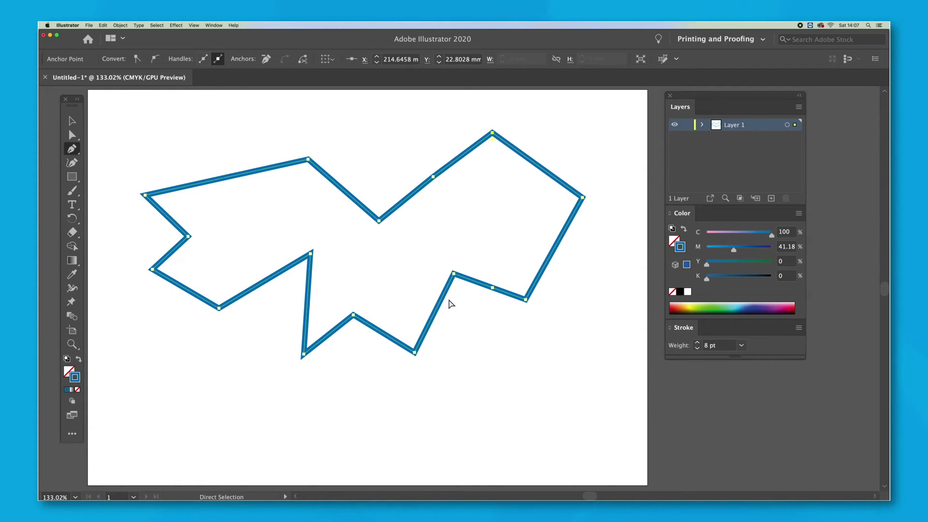
drag(455, 275, 415, 245)
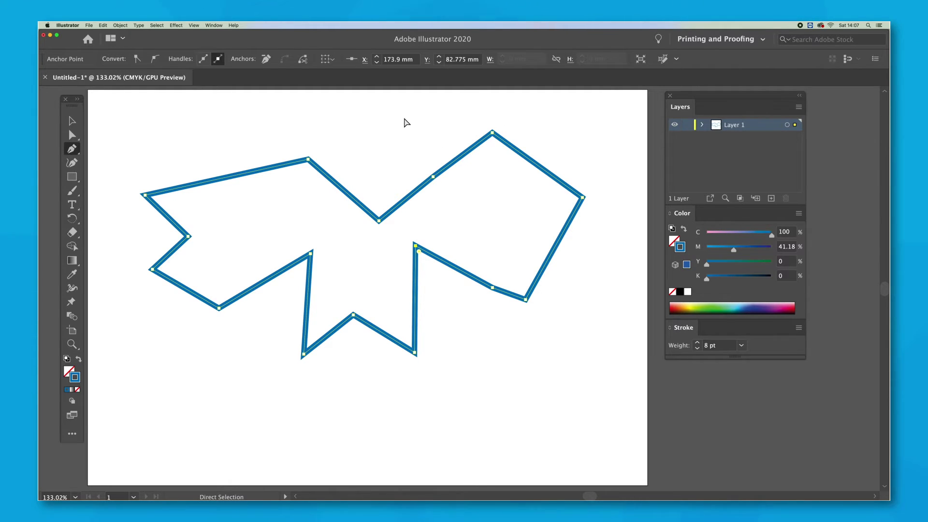
drag(414, 107, 604, 208)
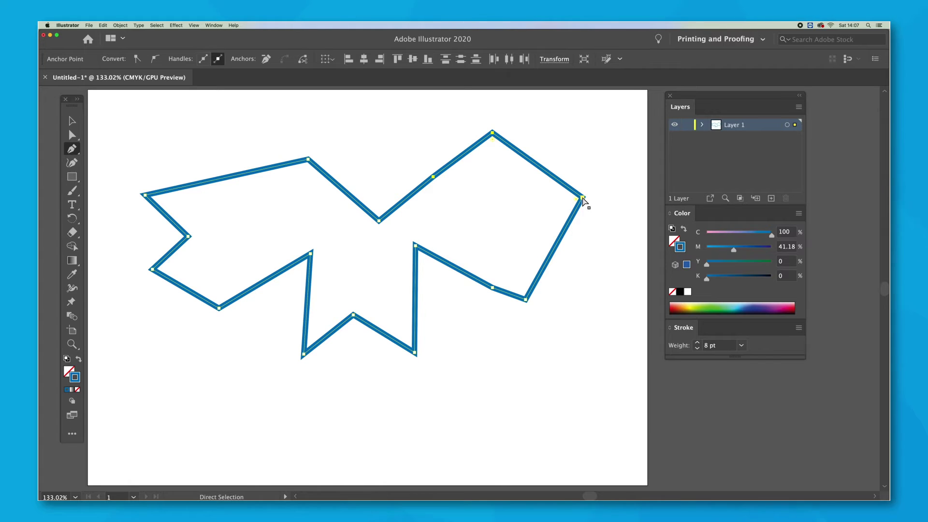
drag(583, 200, 607, 206)
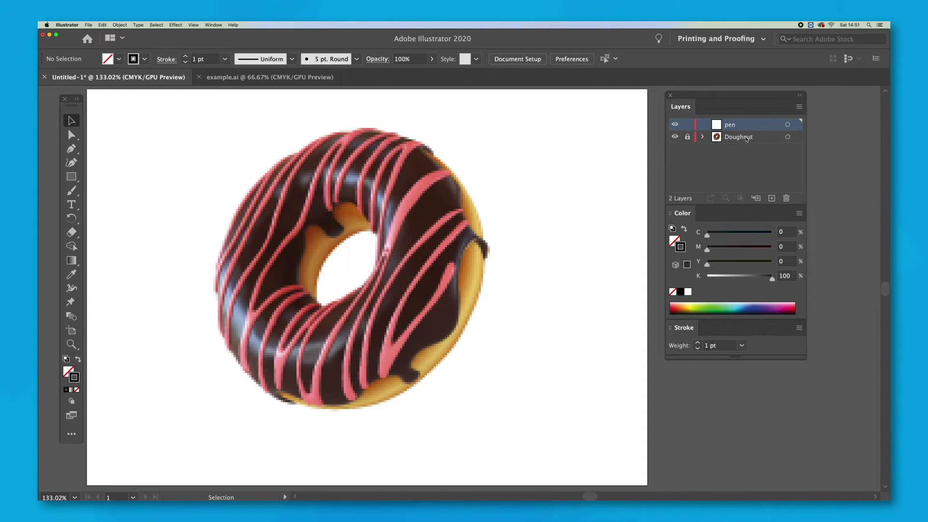
Draw a winding open curve with eight anchor points beside the doughnut on the pen layer, using the Pen tool.
click(688, 138)
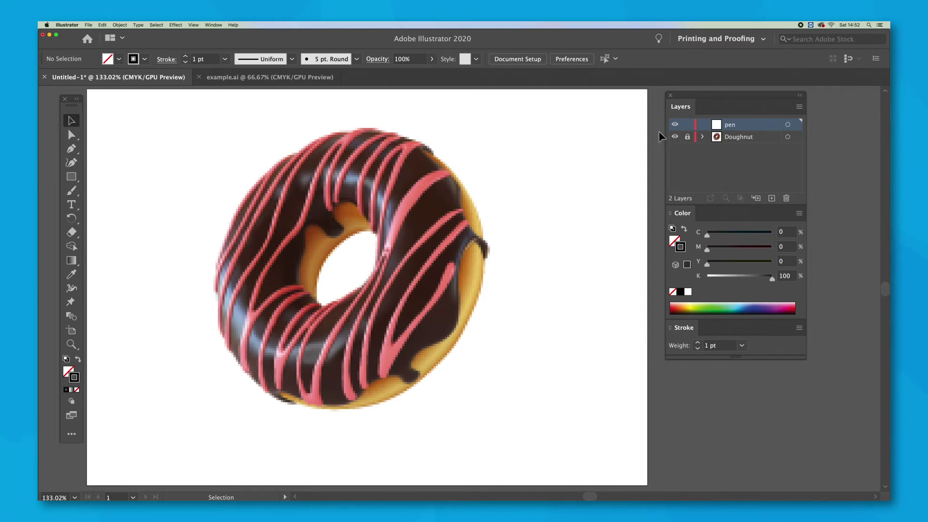
click(72, 149)
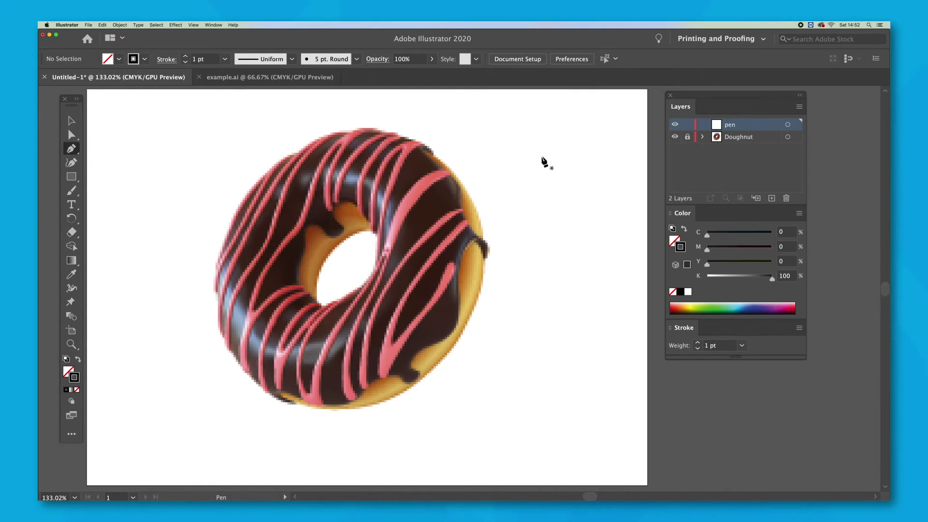
click(524, 160)
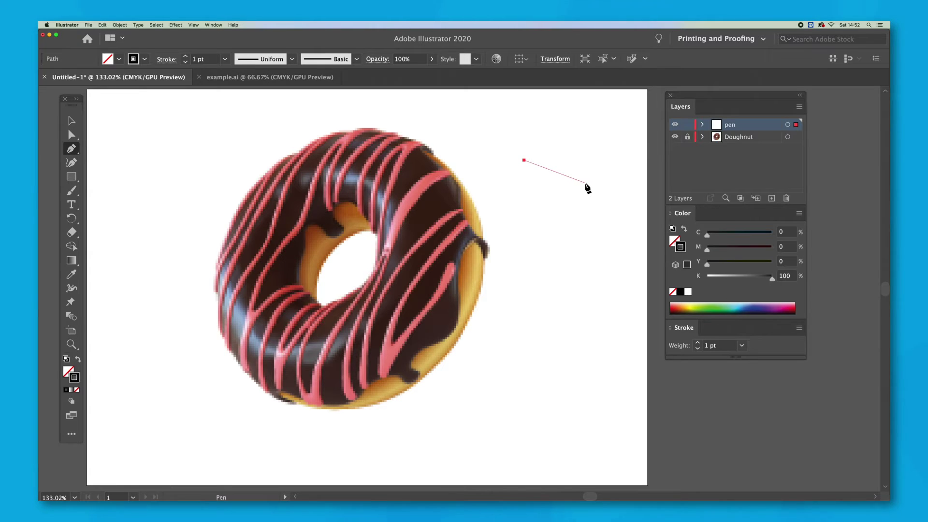
drag(584, 182, 594, 213)
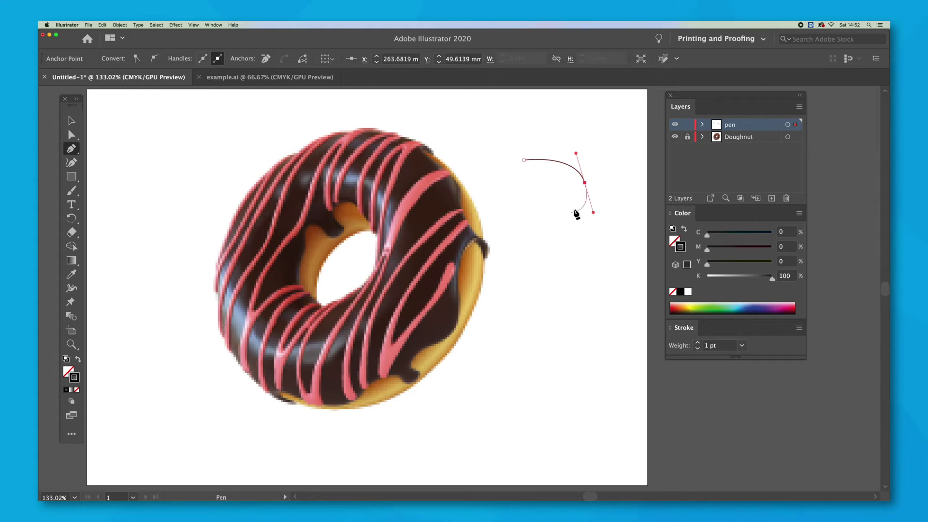
click(539, 229)
drag(532, 244, 527, 257)
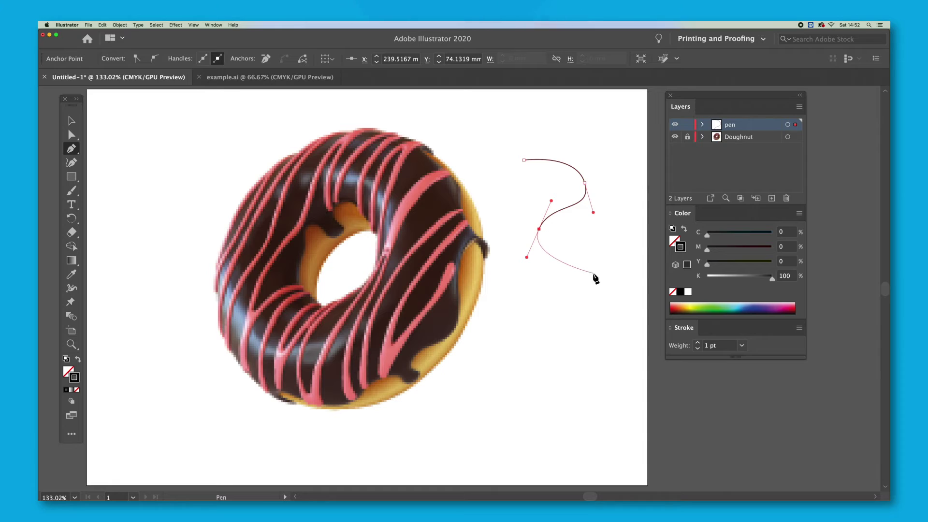
drag(595, 254, 608, 279)
click(570, 306)
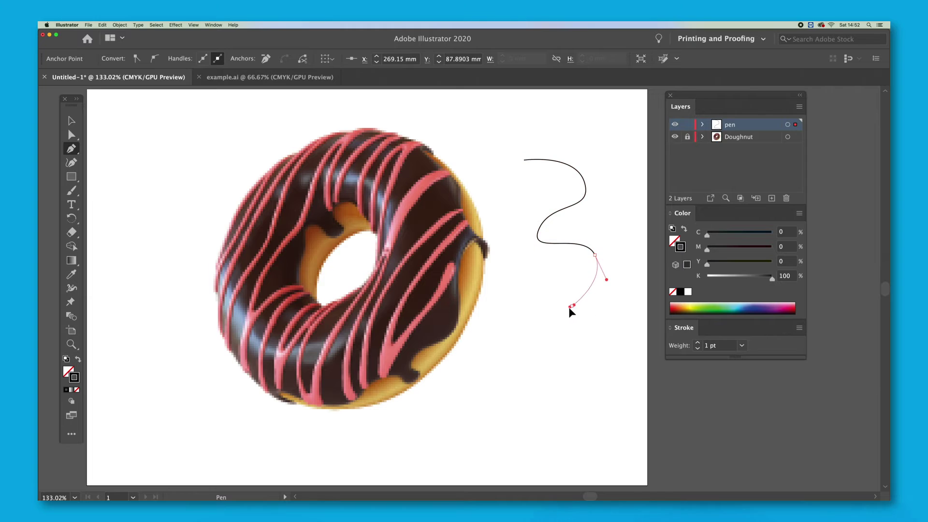
drag(558, 309, 547, 309)
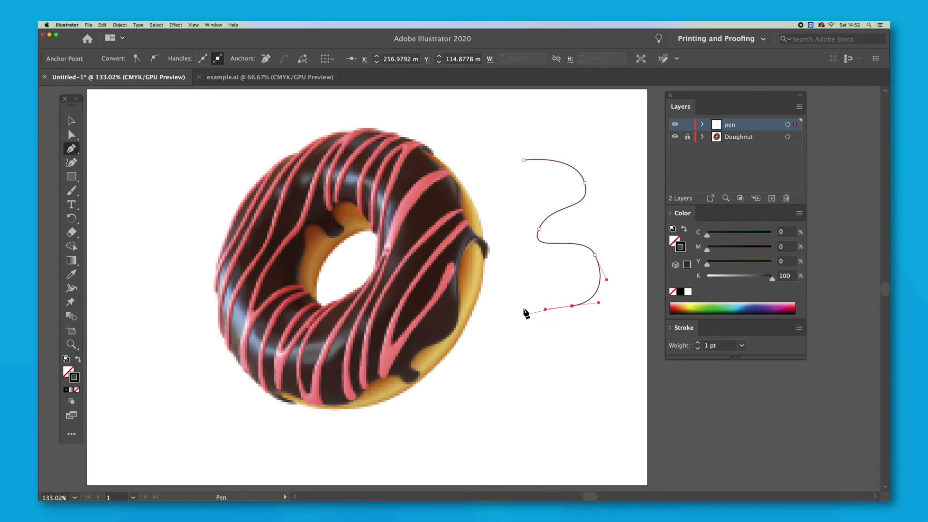
drag(517, 309, 498, 344)
drag(584, 347, 517, 404)
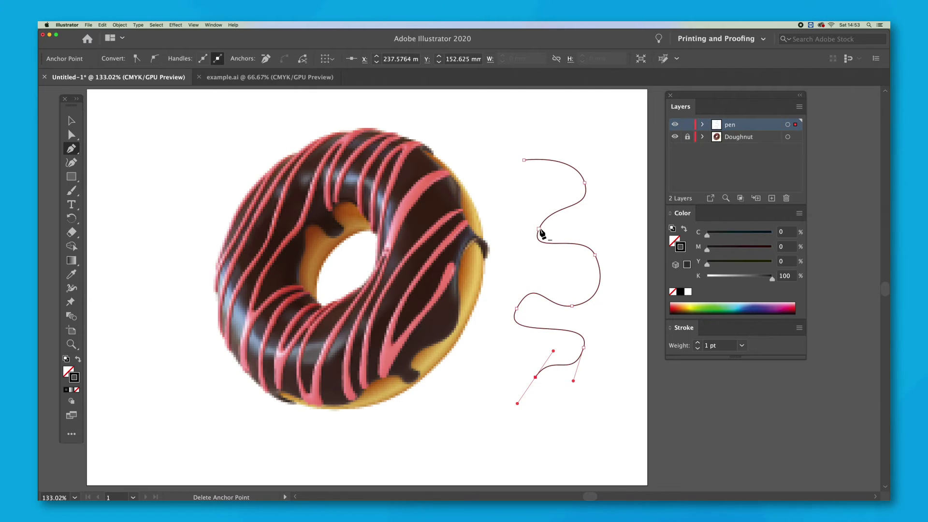
Select the third anchor of the winding curve and swing its direction handles to reshape the adjoining bends.
key(super)
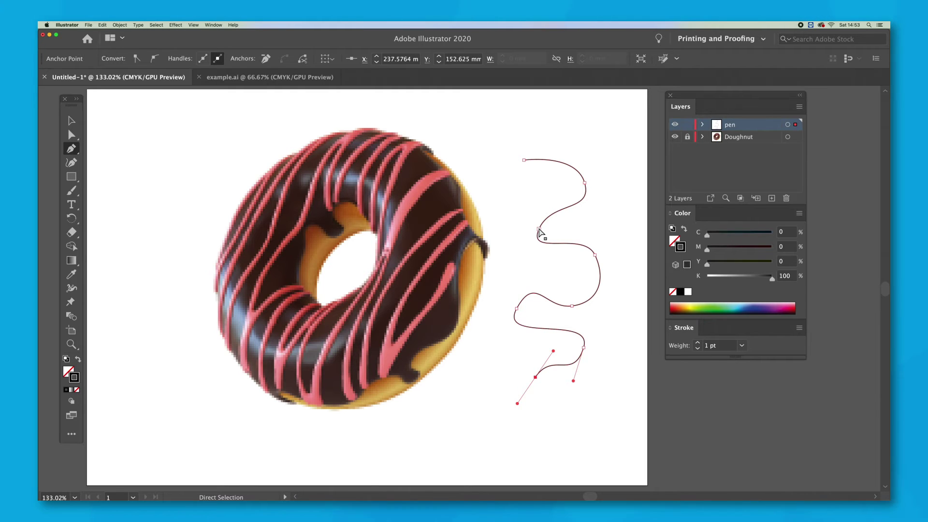
super+click(539, 229)
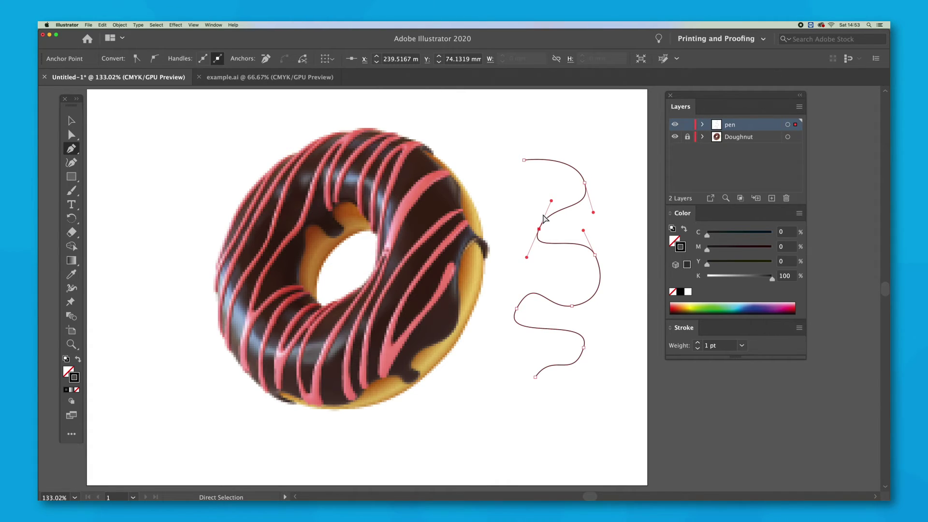
drag(551, 201, 514, 198)
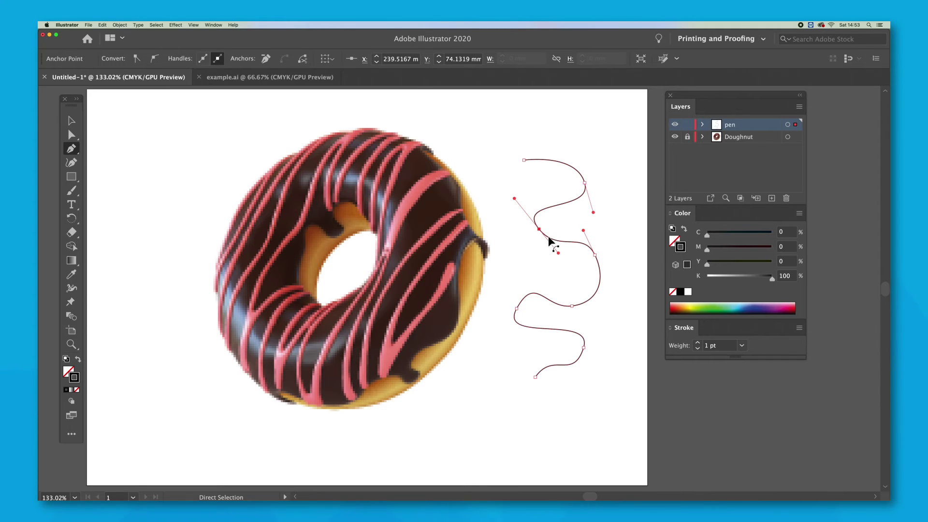
mouse_move(558, 254)
mouse_down()
mouse_move(524, 260)
mouse_move(518, 280)
mouse_move(553, 264)
mouse_move(561, 246)
mouse_move(560, 271)
mouse_move(558, 241)
mouse_up()
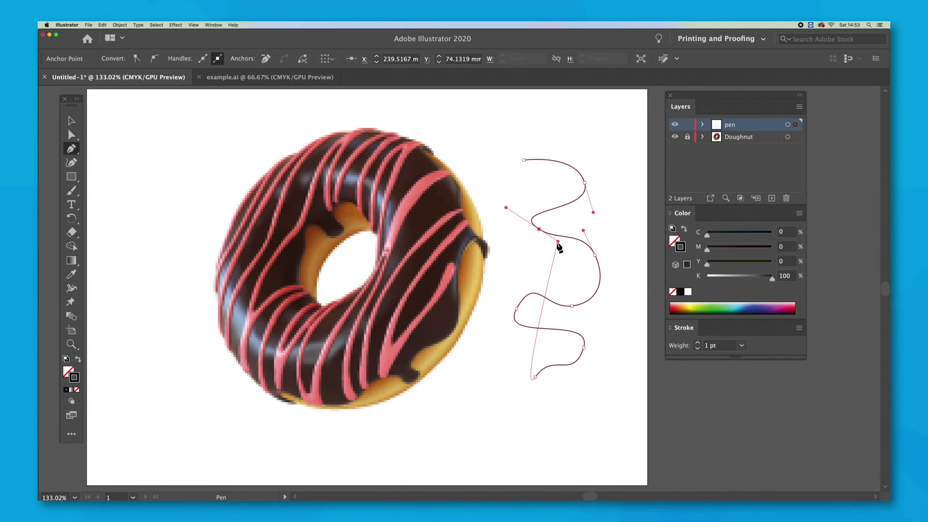
Swing the lower direction handle of the winding curve's third anchor independently to reshape only the segment that follows it.
key(alt)
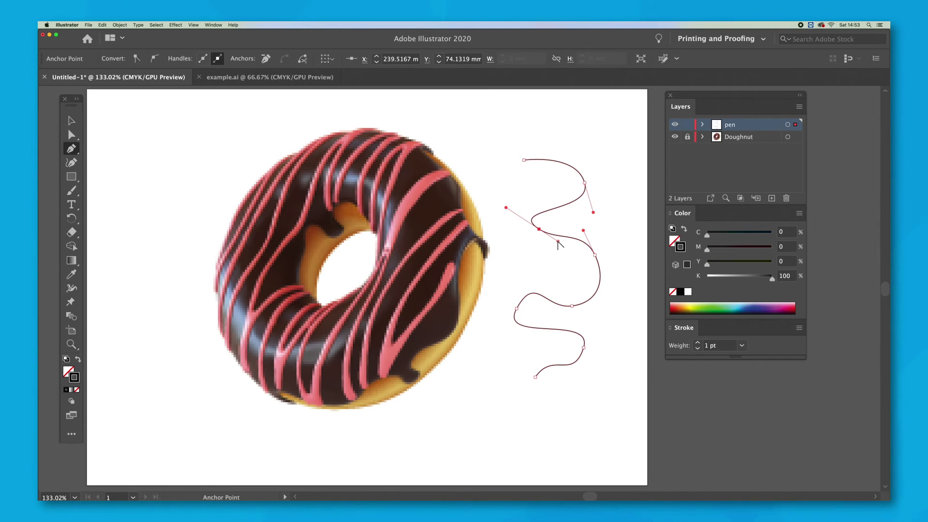
drag(558, 241, 513, 268)
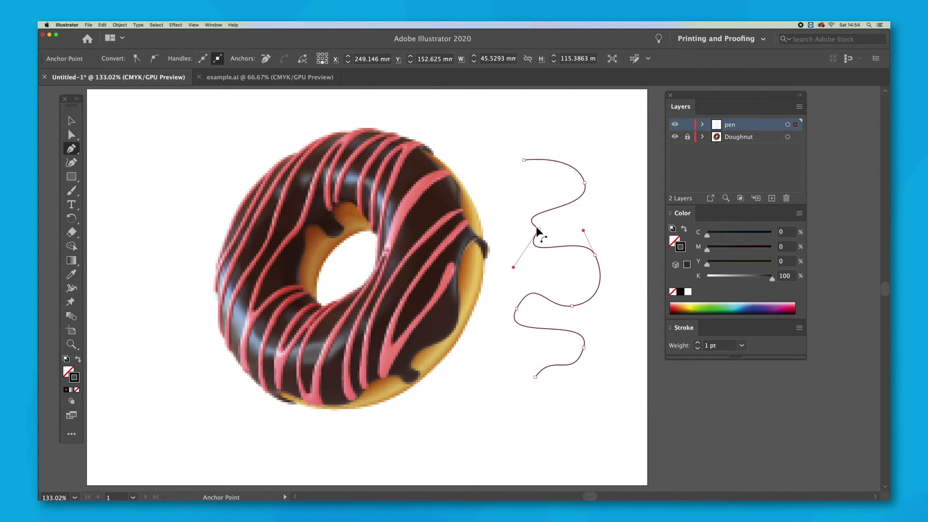
mouse_move(513, 267)
mouse_down()
mouse_move(551, 275)
mouse_move(515, 285)
mouse_up()
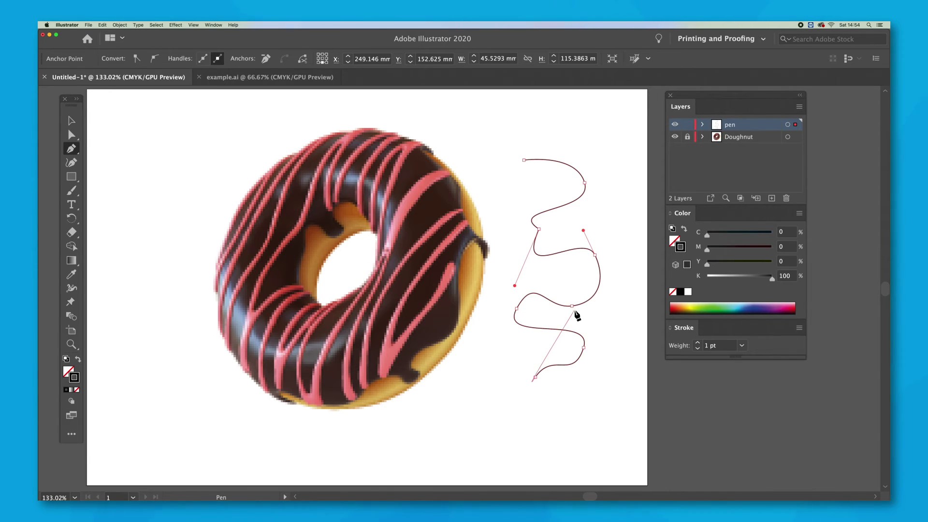
Convert the winding curve's fifth anchor to a corner point and pull new direction handles upward out of it.
key(alt)
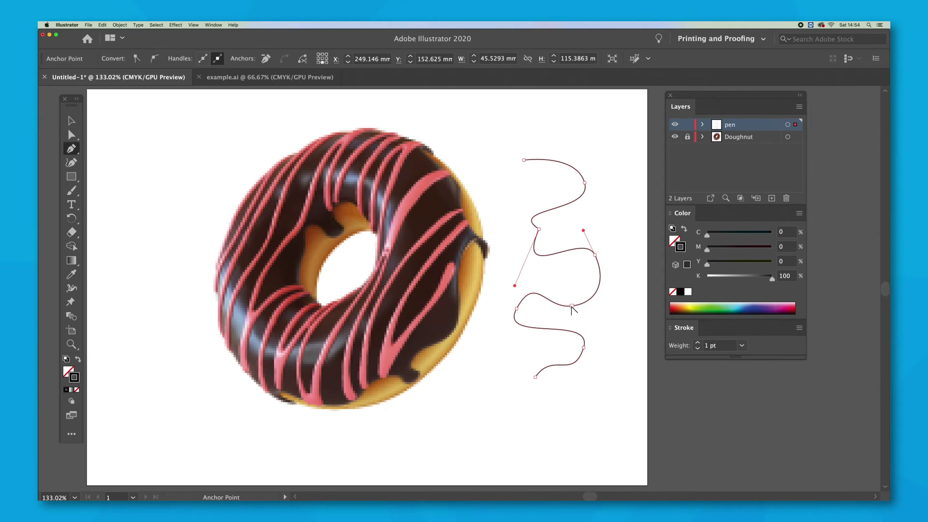
alt+click(572, 306)
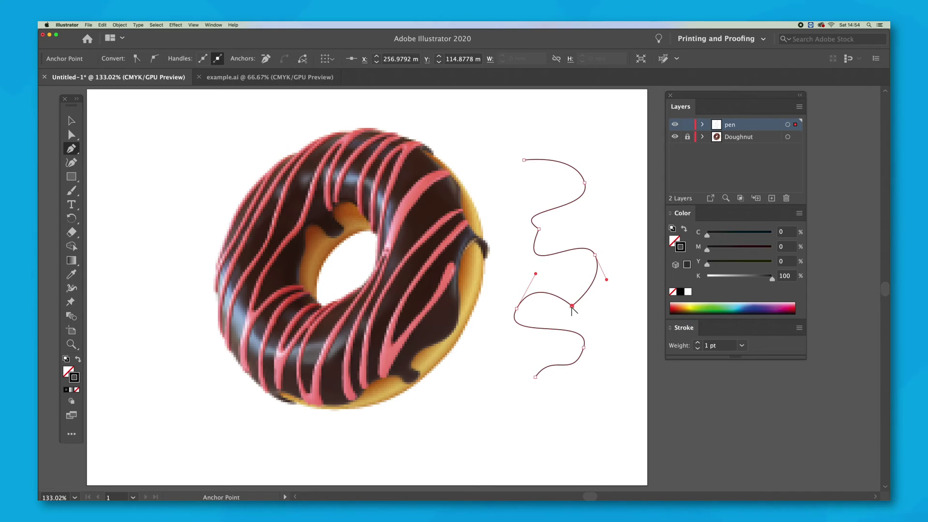
drag(572, 305, 573, 278)
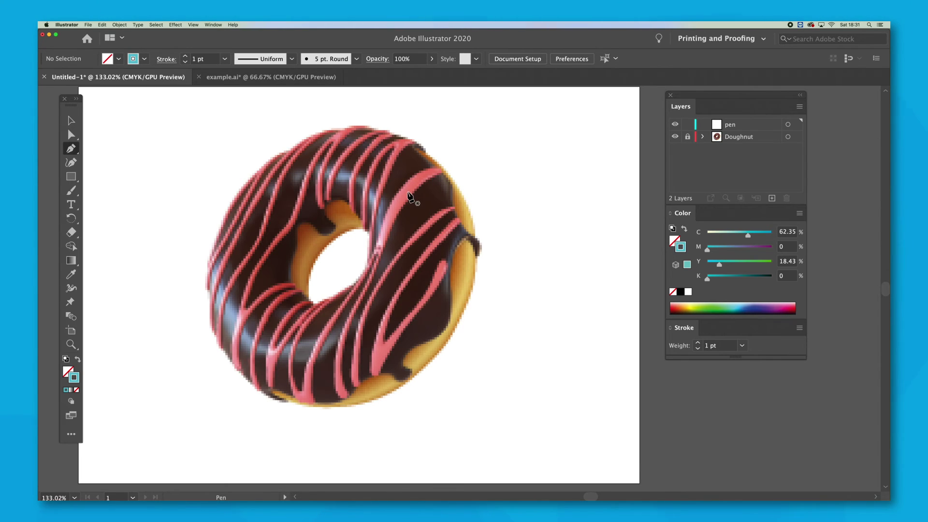
Rename the pen layer as "dough".
double_click(730, 125)
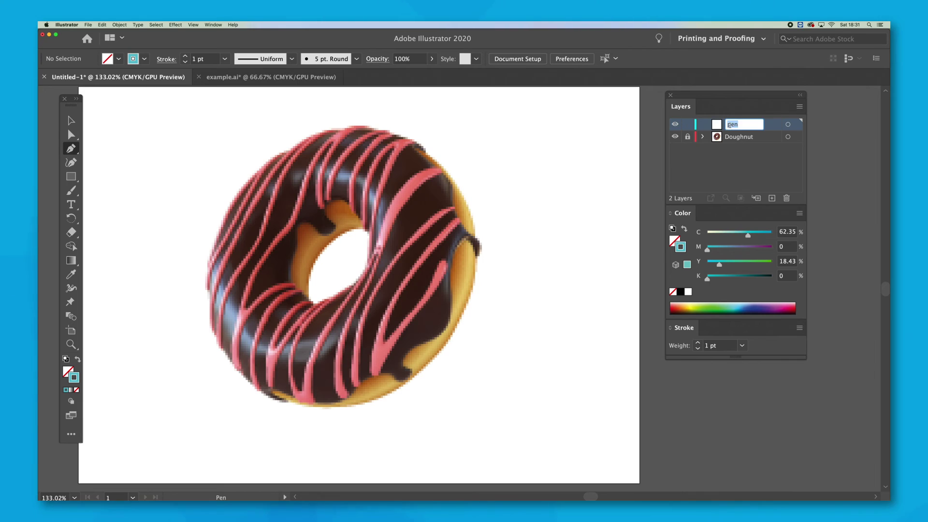
text(dough)
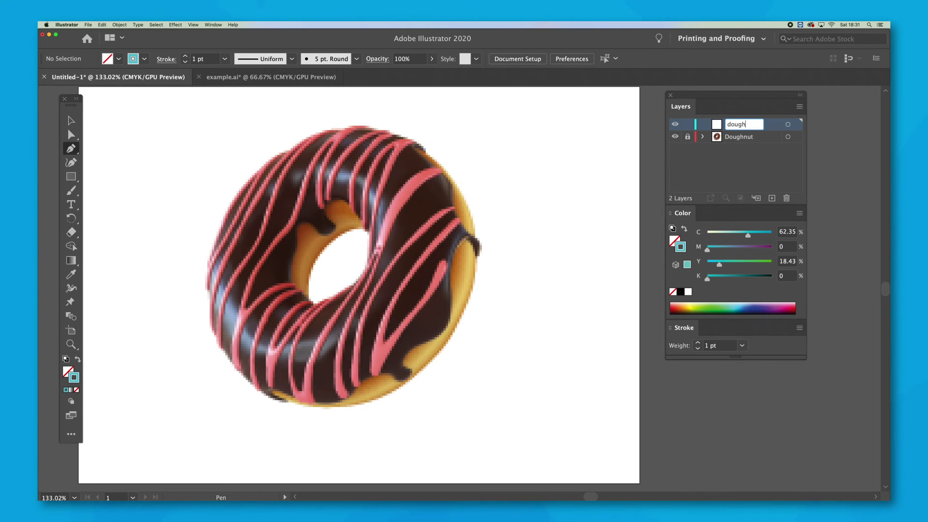
click(738, 170)
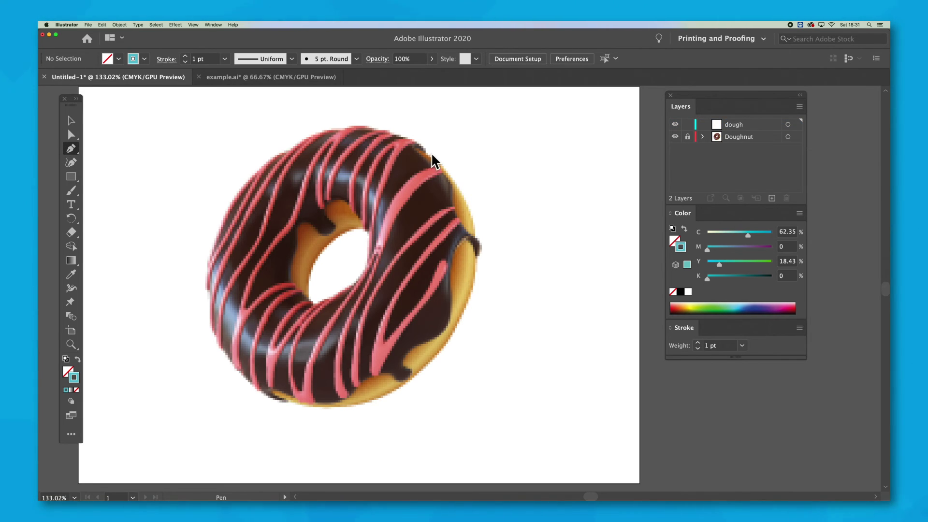
Trace the doughnut's right and lower dough edge as a closed crescent path and fill it with the dough colour sampled from the image.
drag(445, 162, 450, 161)
drag(474, 231, 479, 262)
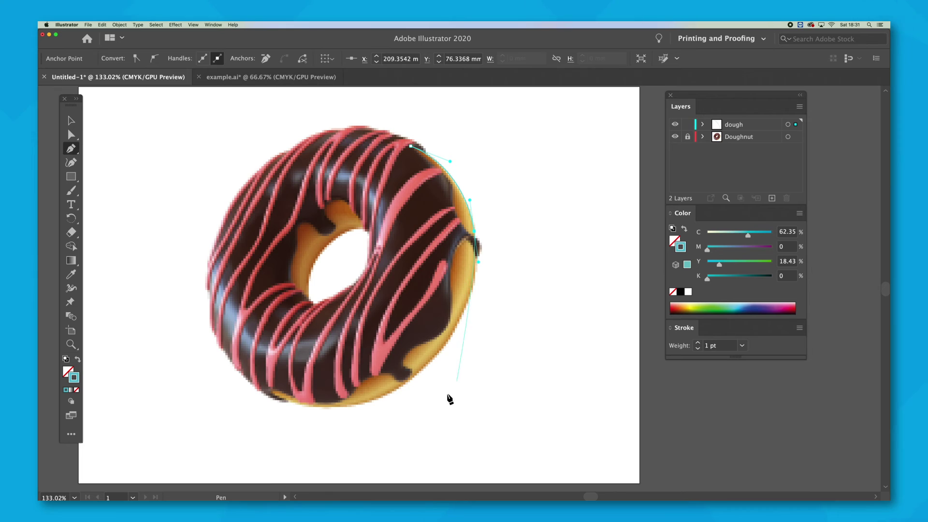
drag(388, 407, 382, 408)
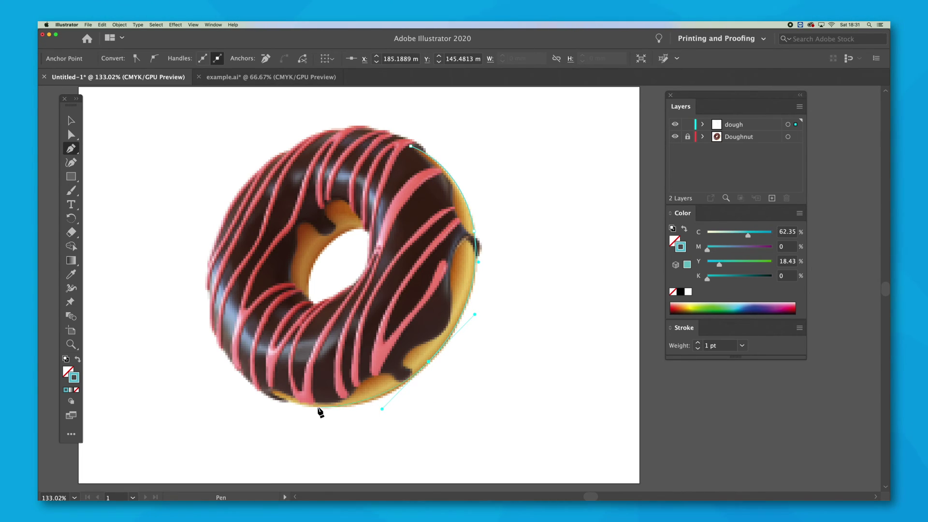
drag(261, 383, 250, 371)
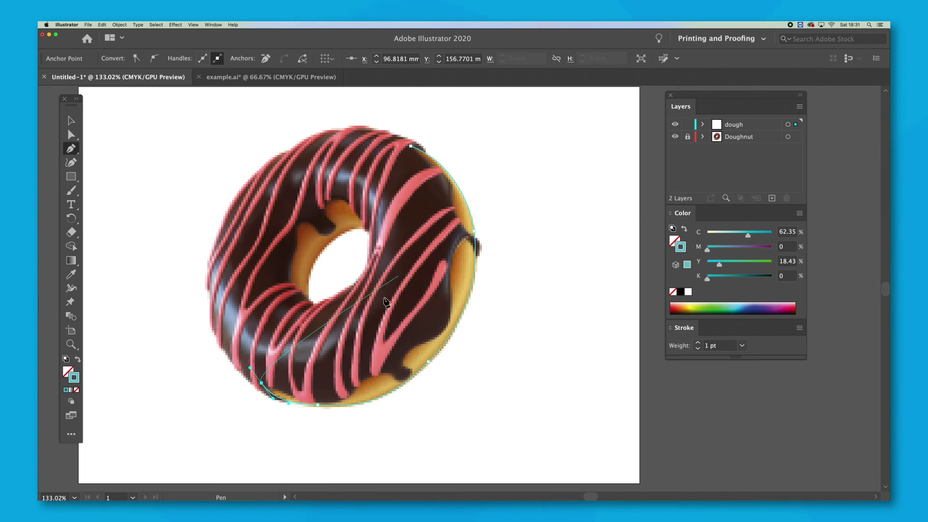
drag(371, 311, 406, 287)
drag(421, 199, 451, 161)
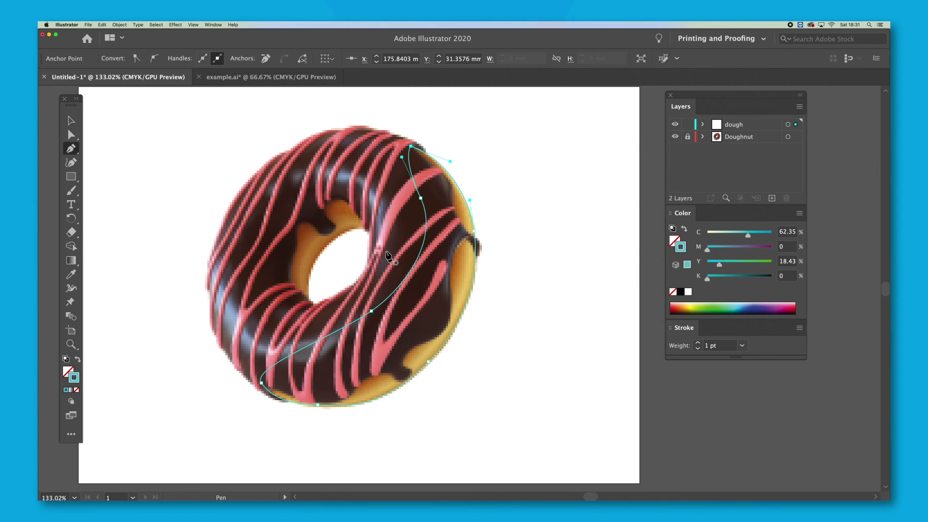
click(77, 276)
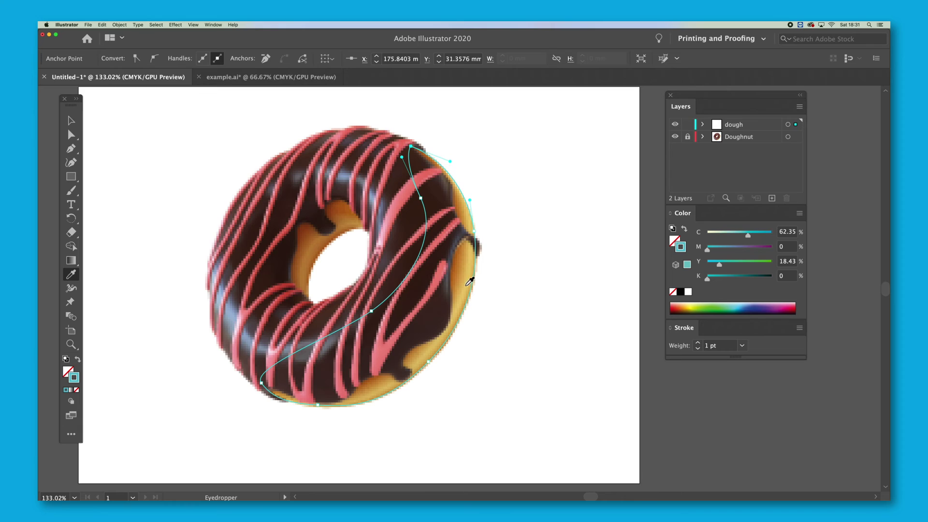
click(466, 269)
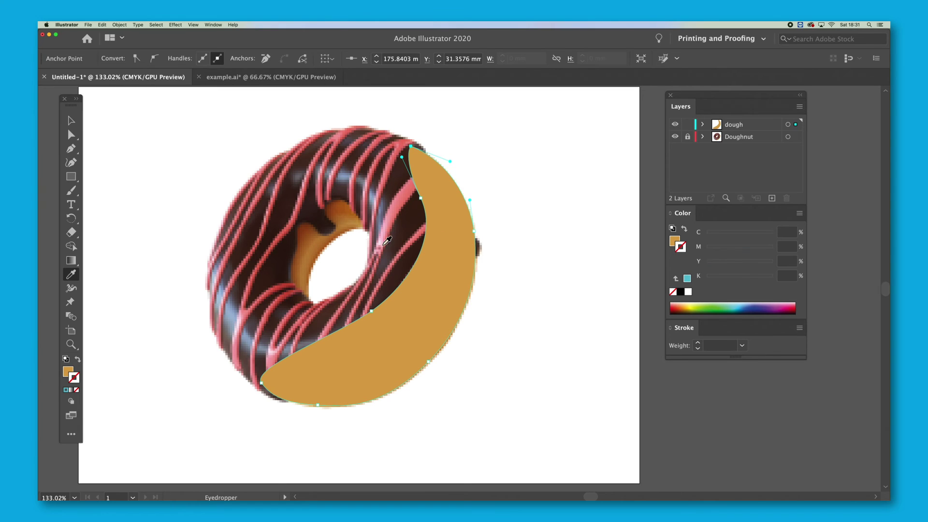
click(71, 121)
click(112, 162)
Draw a second closed dough shape with the Pen tool, following the hole's inner edge and overlapping the surrounding icing, and deselect it.
click(70, 151)
drag(352, 231, 351, 231)
drag(312, 269, 308, 269)
drag(309, 309, 317, 328)
drag(259, 303, 249, 258)
drag(285, 181, 310, 161)
drag(358, 185, 363, 188)
click(373, 231)
click(71, 121)
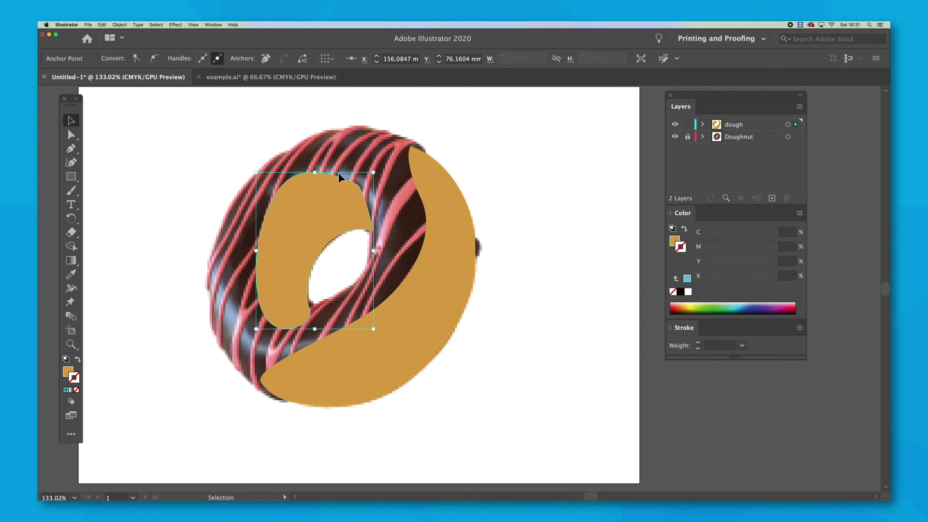
click(522, 190)
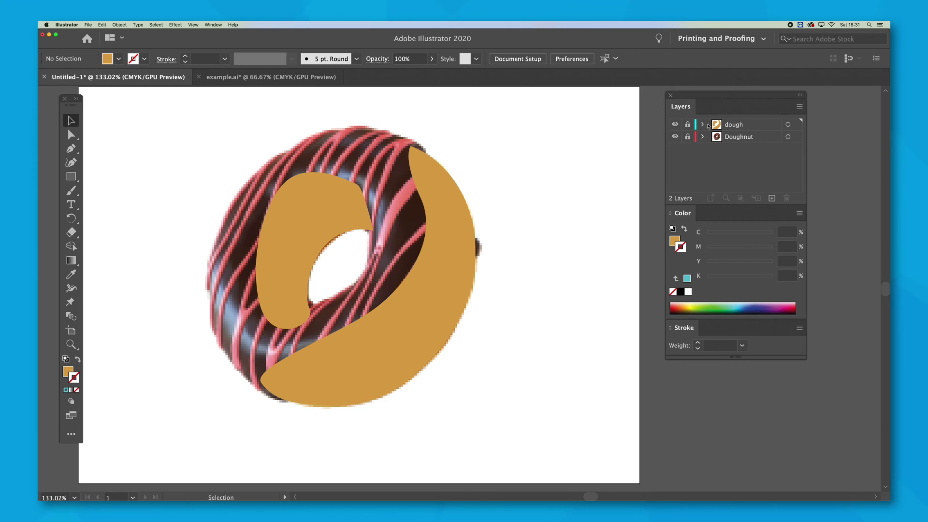
Add a new layer named "dark icing" above the dough layer, with the dough layer locked and hidden.
click(805, 109)
click(817, 104)
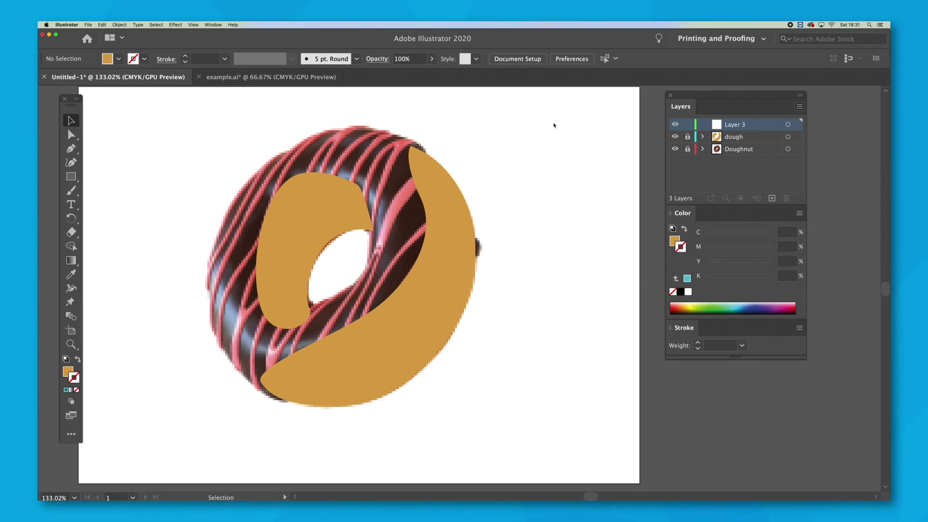
text(dark icing)
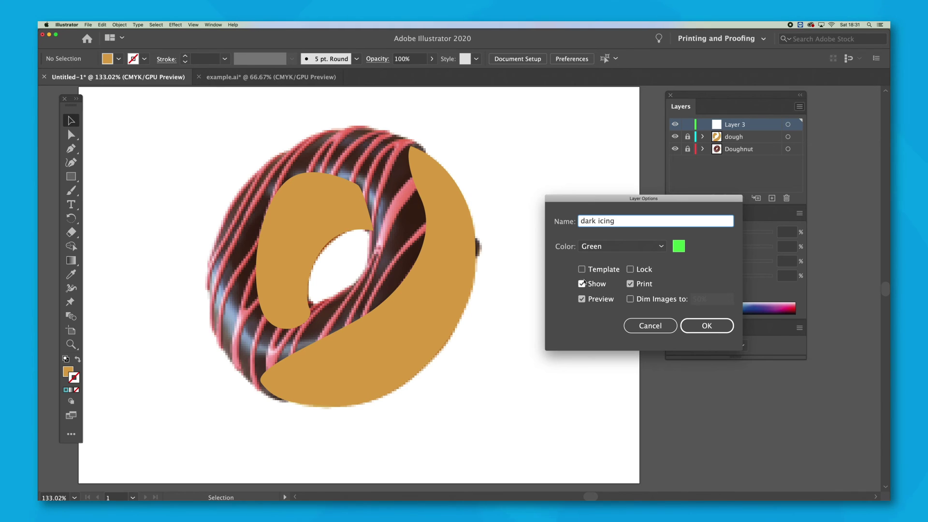
click(706, 326)
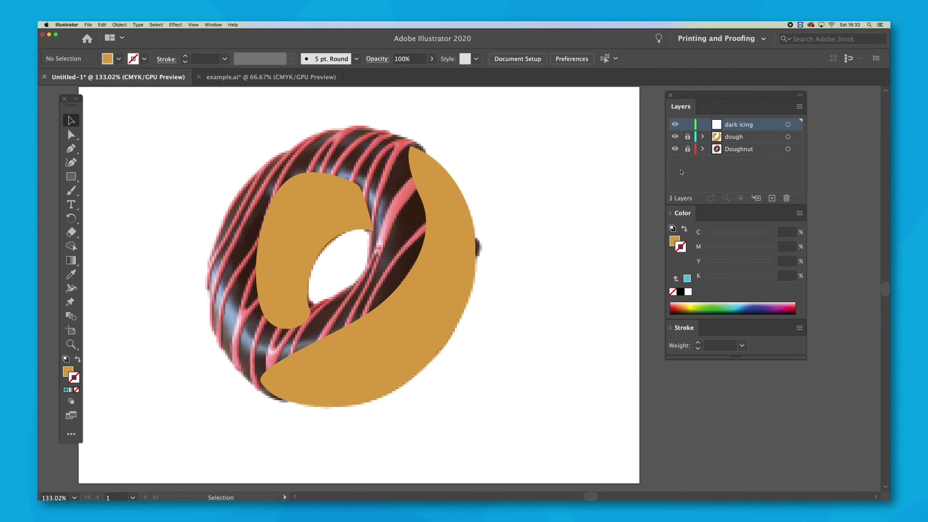
click(676, 137)
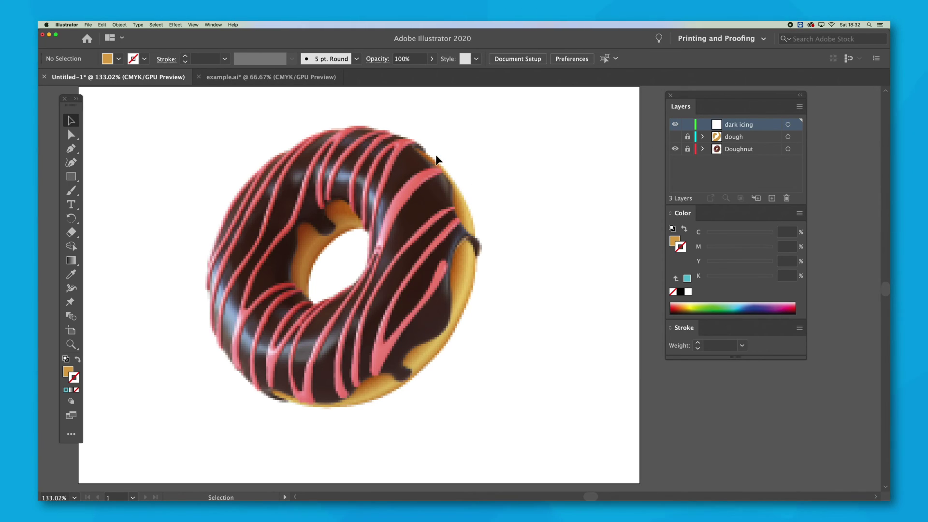
Start the dark icing outline at the doughnut's upper-right edge and give it no fill with a light teal stroke.
click(72, 148)
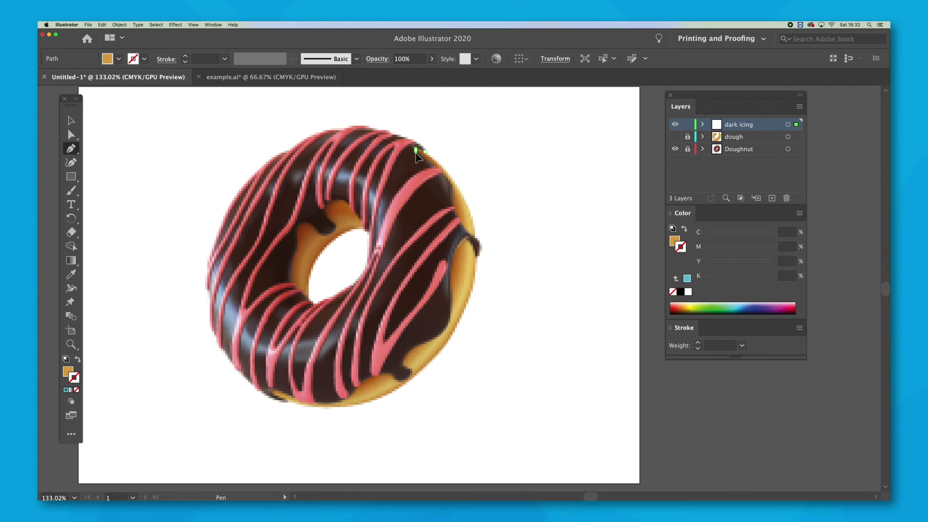
drag(416, 150, 416, 157)
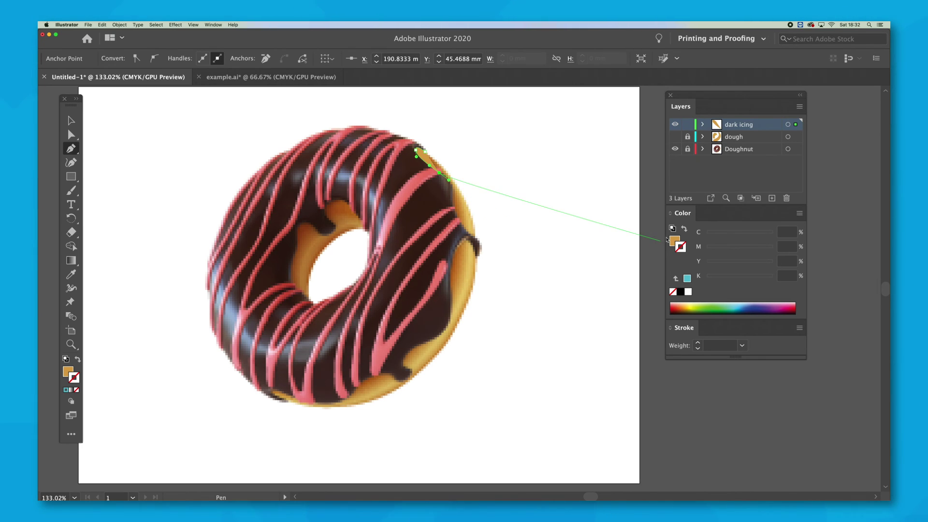
click(684, 228)
click(734, 304)
Trace the rest of the dark icing's outer outline, including the drips along the right and lower edges, and close the path.
drag(452, 203, 453, 213)
drag(461, 227, 469, 231)
drag(478, 246, 479, 252)
click(476, 257)
mouse_move(466, 240)
mouse_down()
mouse_move(458, 242)
mouse_move(452, 285)
mouse_up()
drag(403, 365, 404, 370)
drag(401, 381, 395, 378)
drag(389, 371, 379, 373)
drag(333, 402, 317, 401)
drag(361, 128, 373, 127)
click(426, 152)
Trace the icing's inner edge around the doughnut hole, including the drip at its top, as a separate closed path.
drag(351, 208, 336, 195)
drag(326, 209, 334, 233)
drag(317, 232, 312, 228)
drag(298, 226, 287, 278)
drag(301, 292, 340, 292)
drag(359, 278, 364, 271)
drag(368, 238, 364, 216)
click(351, 208)
super+click(466, 208)
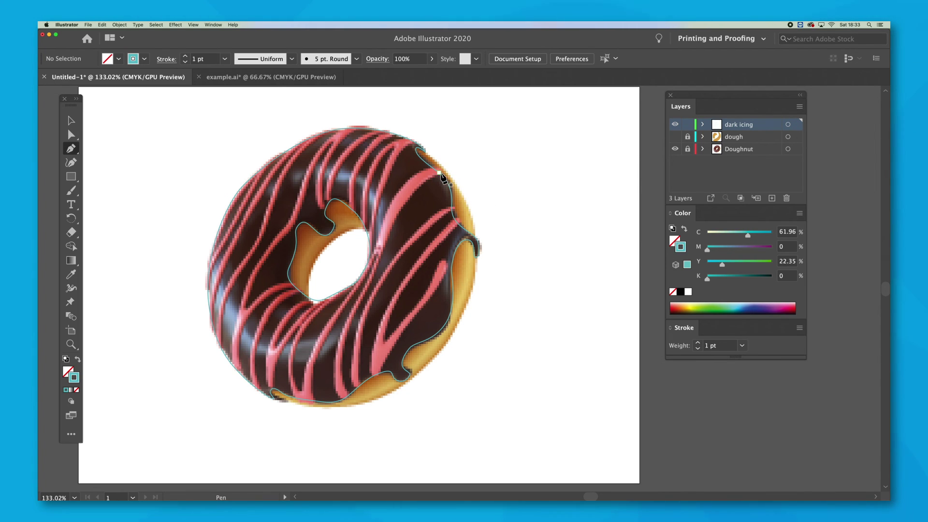
Fill the outer icing outline with the dark brown sampled from the chocolate icing in the image.
click(71, 120)
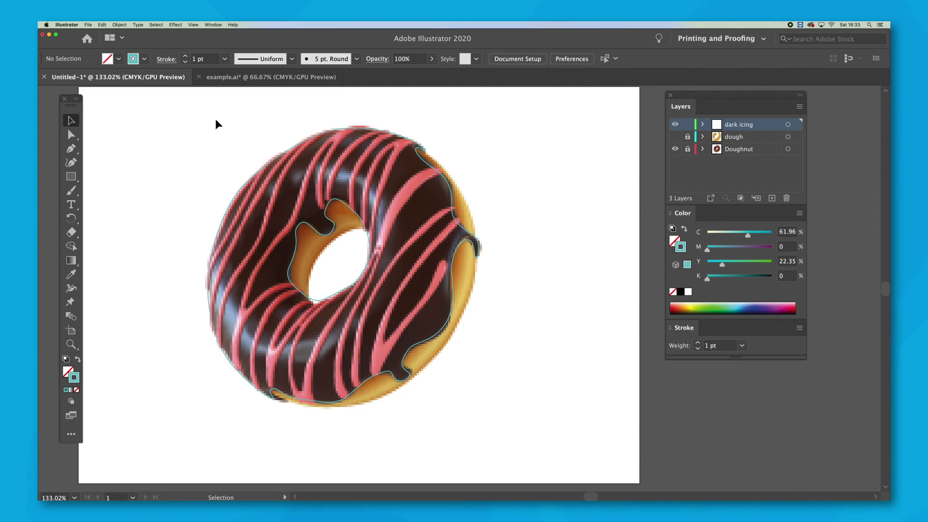
click(449, 179)
click(71, 274)
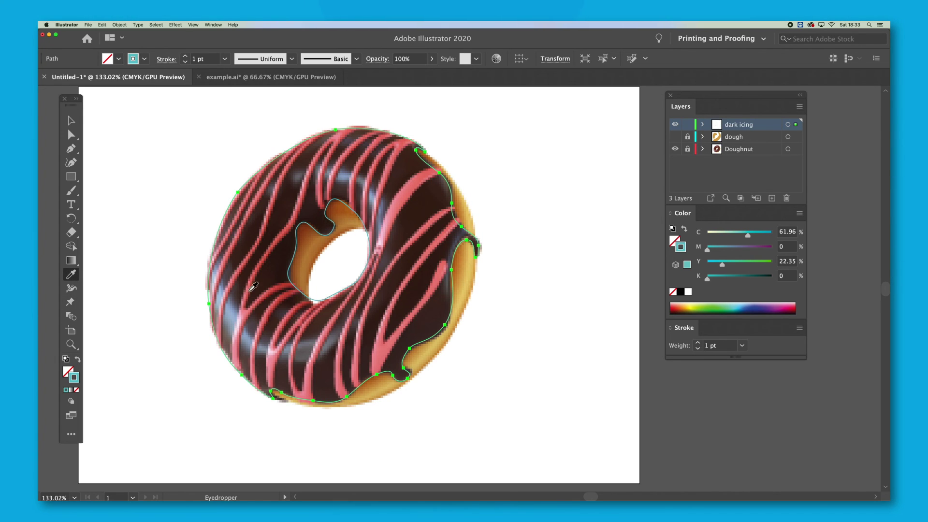
click(260, 317)
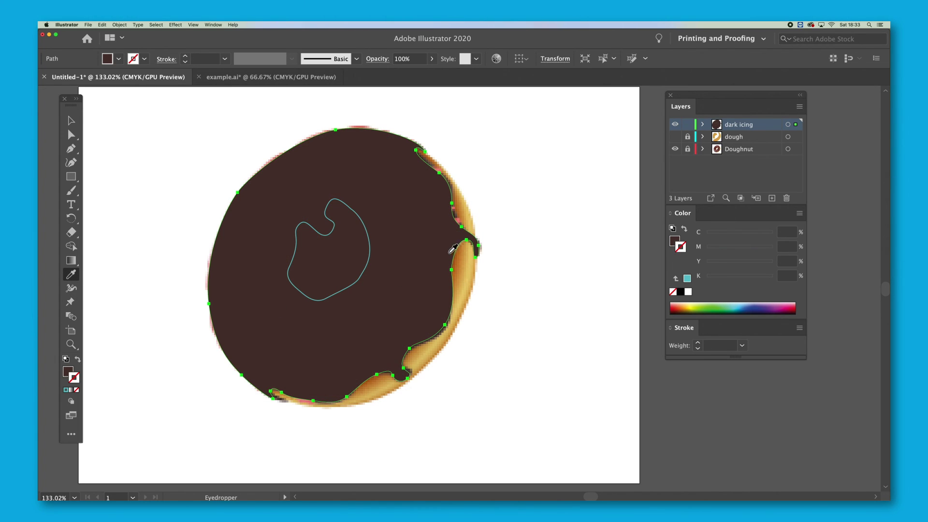
Subtract the inner hole path from the dark icing shape with Pathfinder's Minus Front.
click(78, 121)
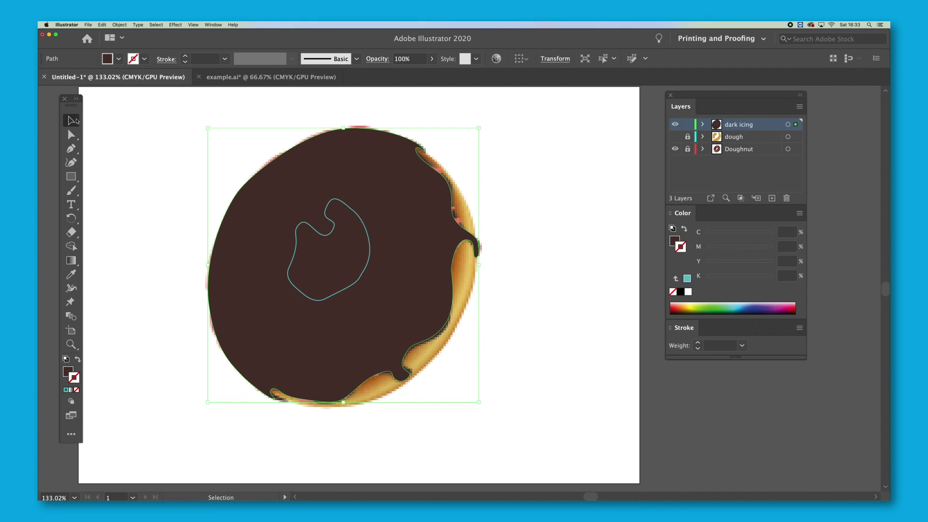
shift+click(366, 227)
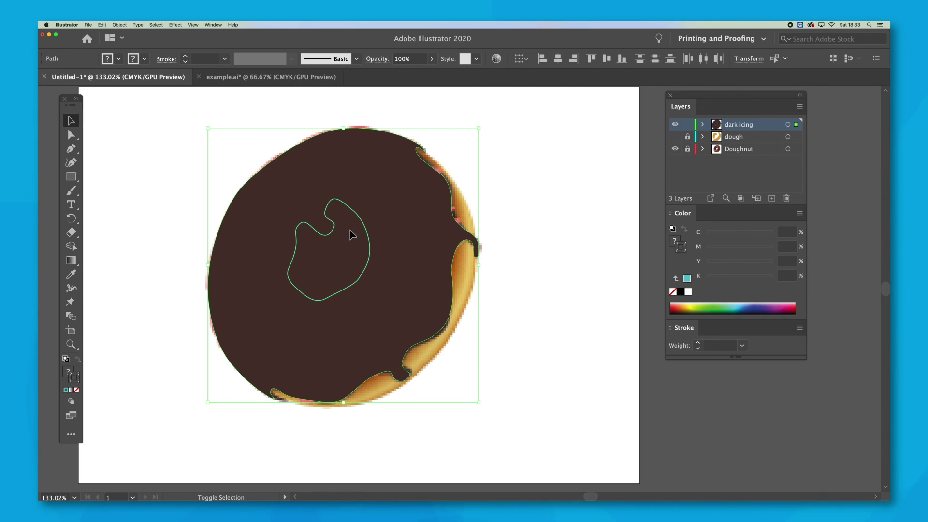
click(220, 26)
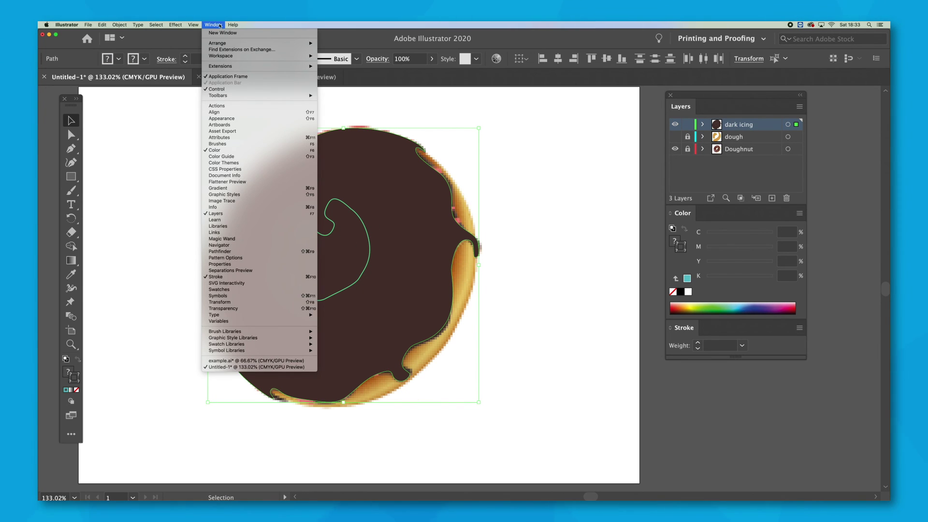
click(242, 251)
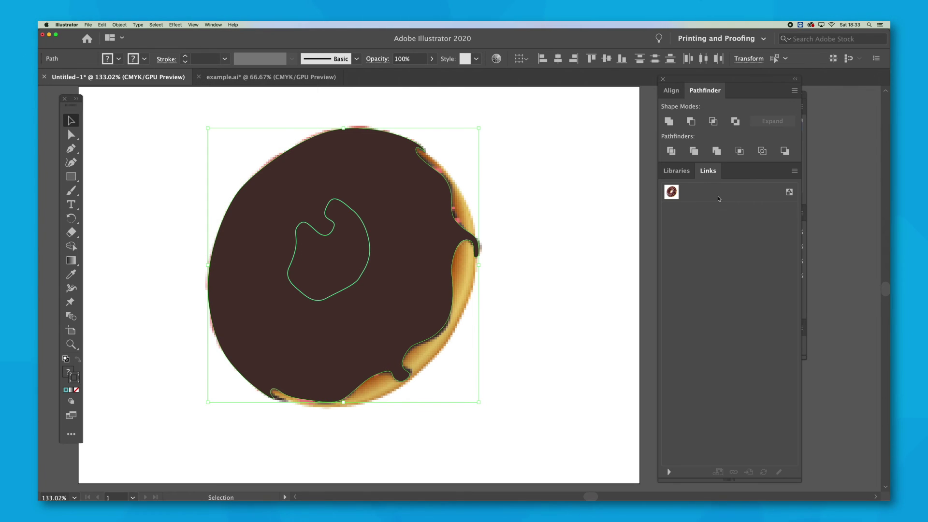
click(692, 122)
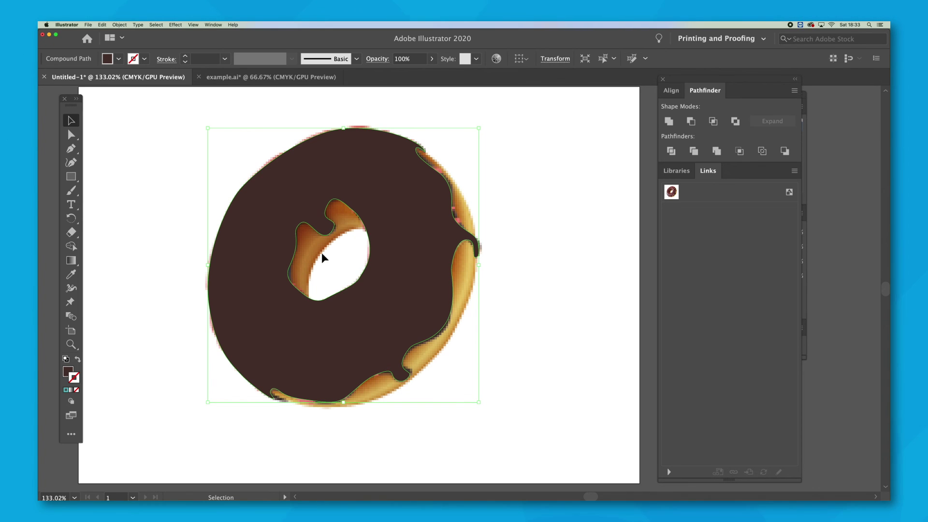
Deselect the icing, close the Pathfinder panel group and show the dough layer again.
click(567, 209)
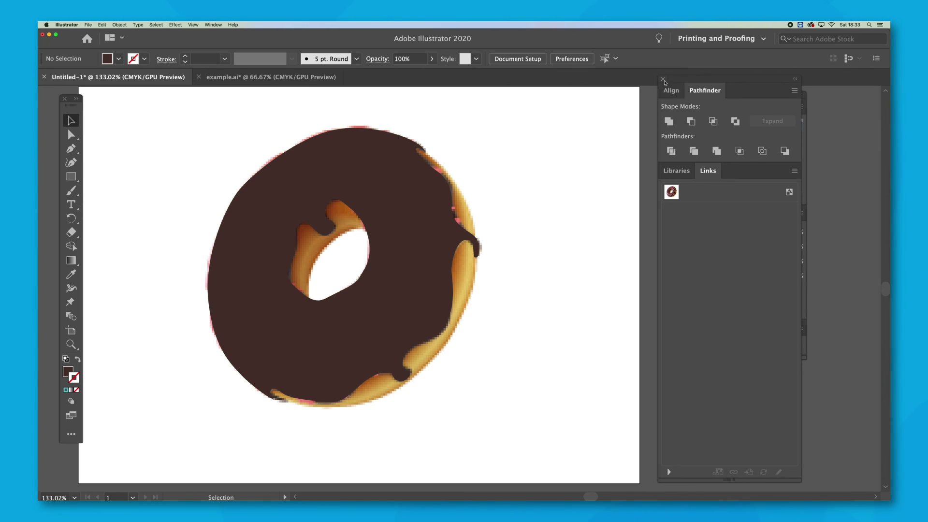
click(663, 80)
click(675, 137)
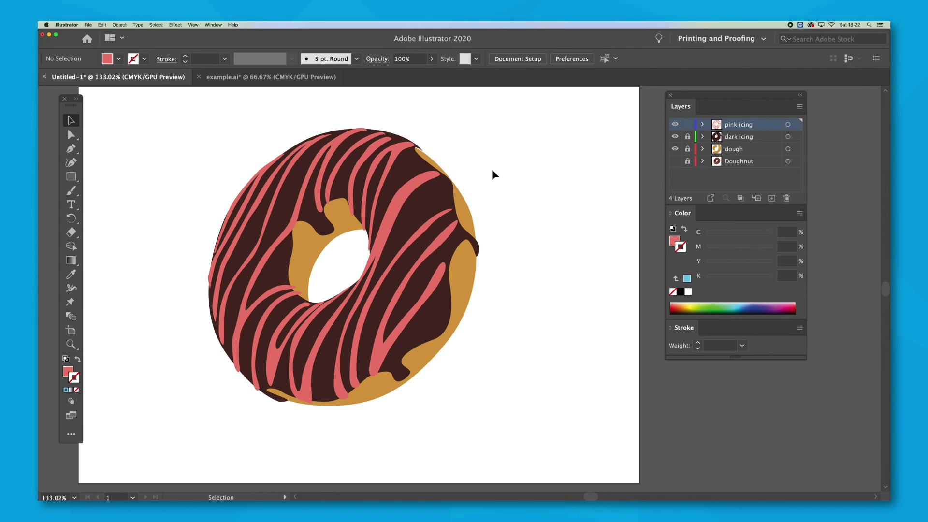
Paste the copied shading artwork in front on the pink icing layer and deselect it.
key(super+f)
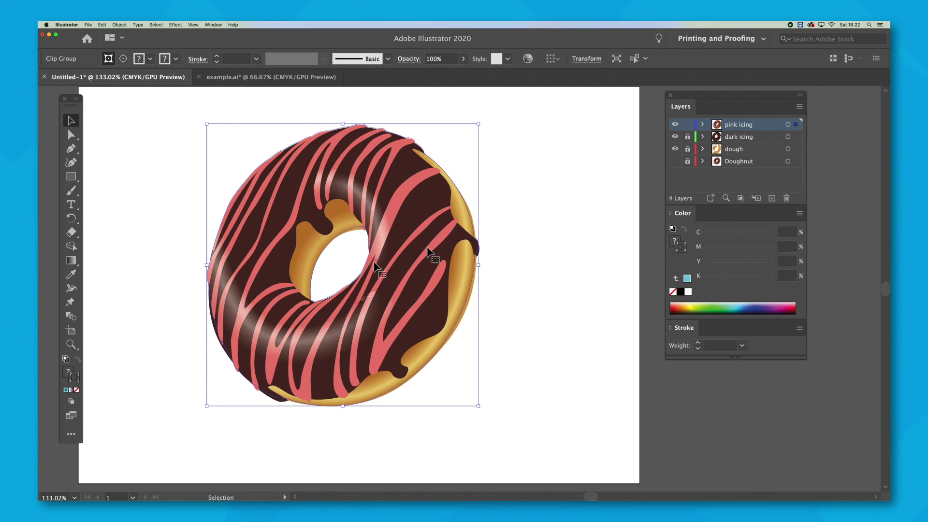
click(492, 297)
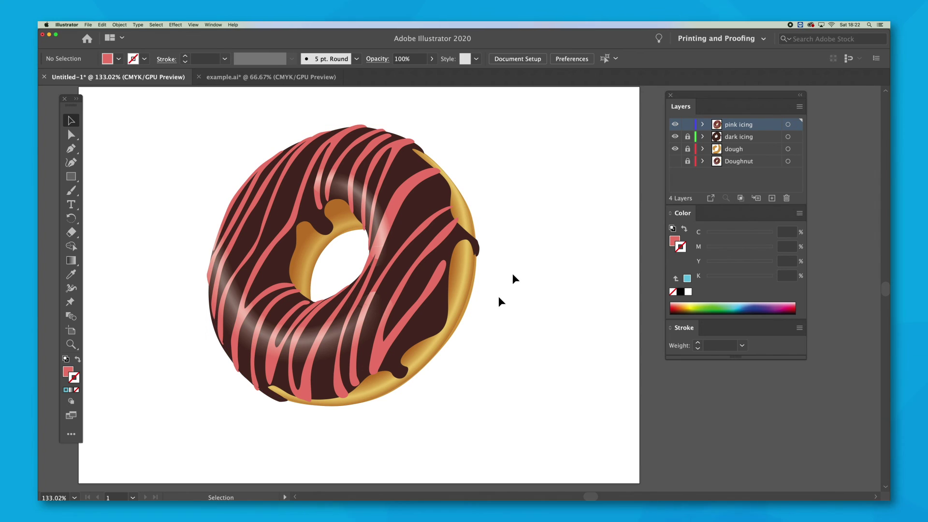